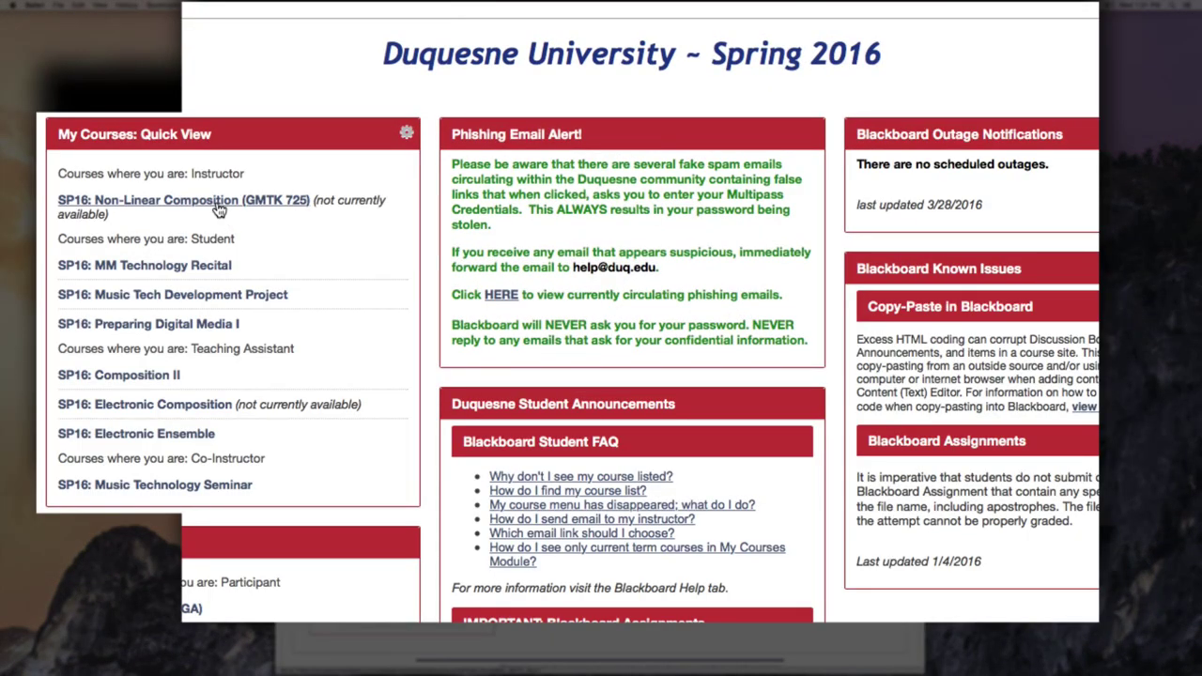
Open the SP16: Non-Linear Composition (GMTK 725) course and download NLEC Syllabus.docx from its Syllabus page
click(216, 201)
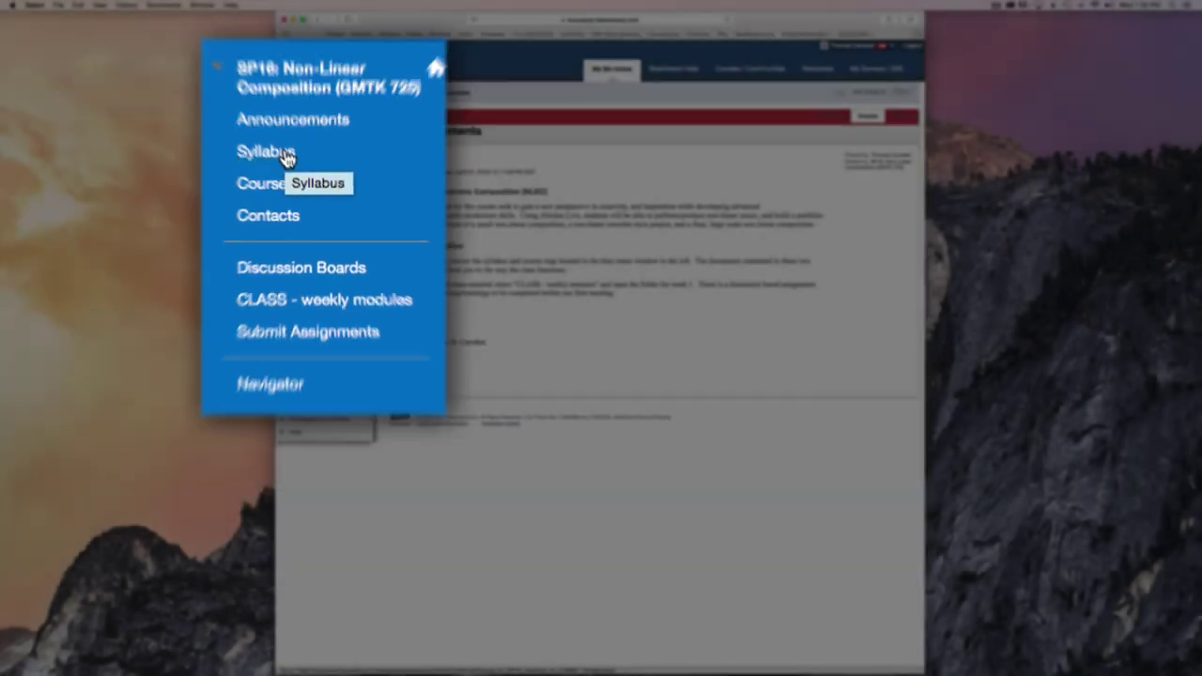
click(280, 140)
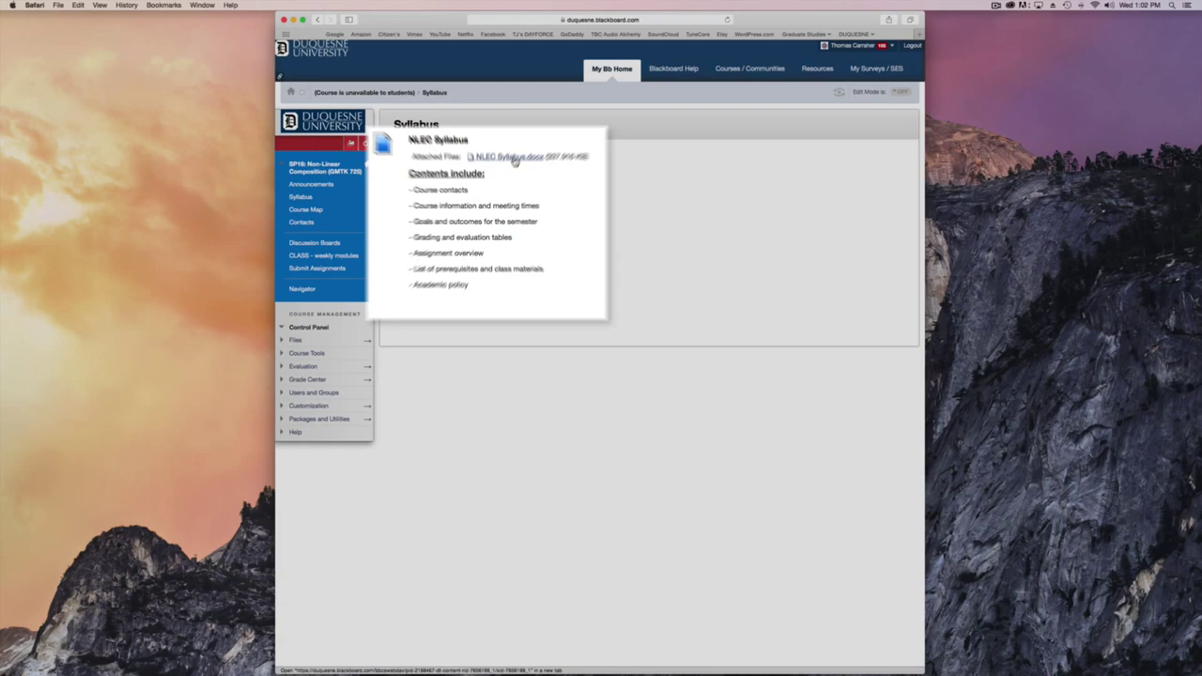
click(510, 155)
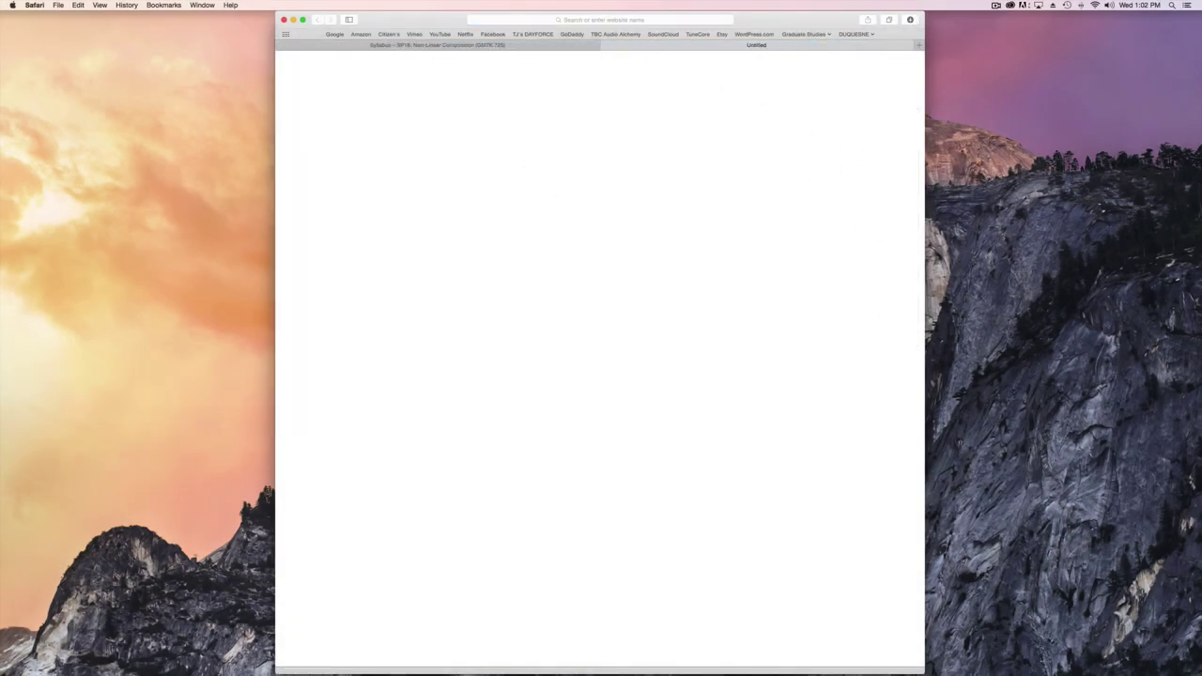
View the downloaded NLEC Syllabus.docx in Word and return to the course site in Safari
click(1035, 657)
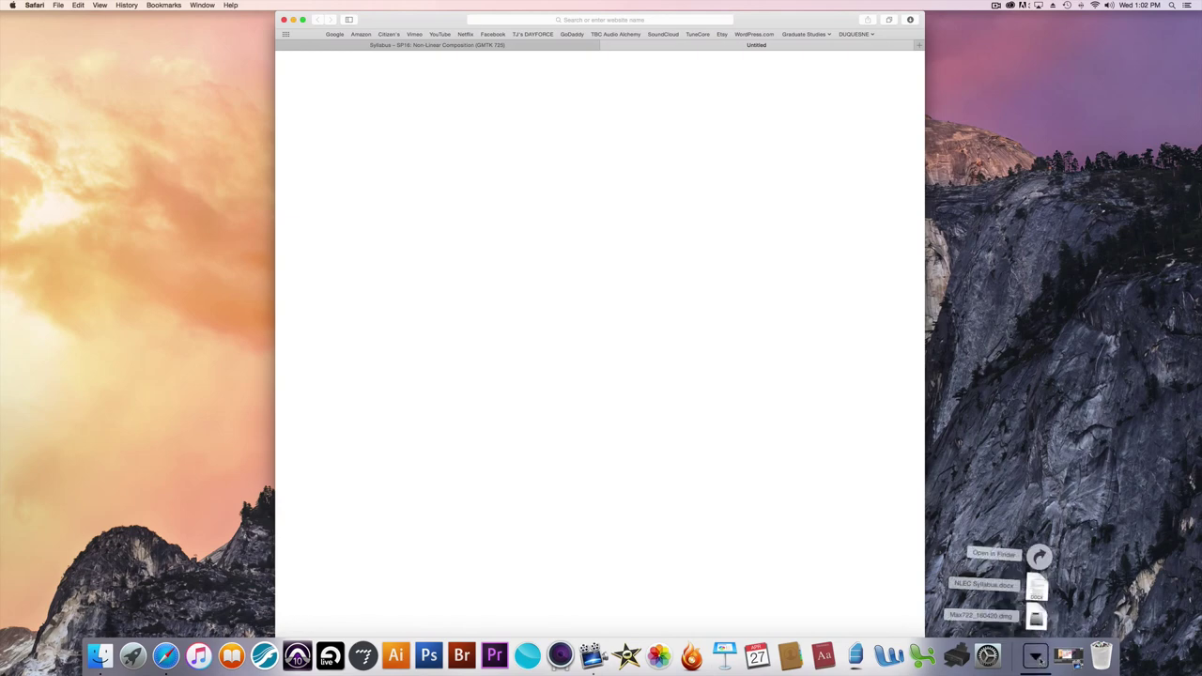
click(1040, 590)
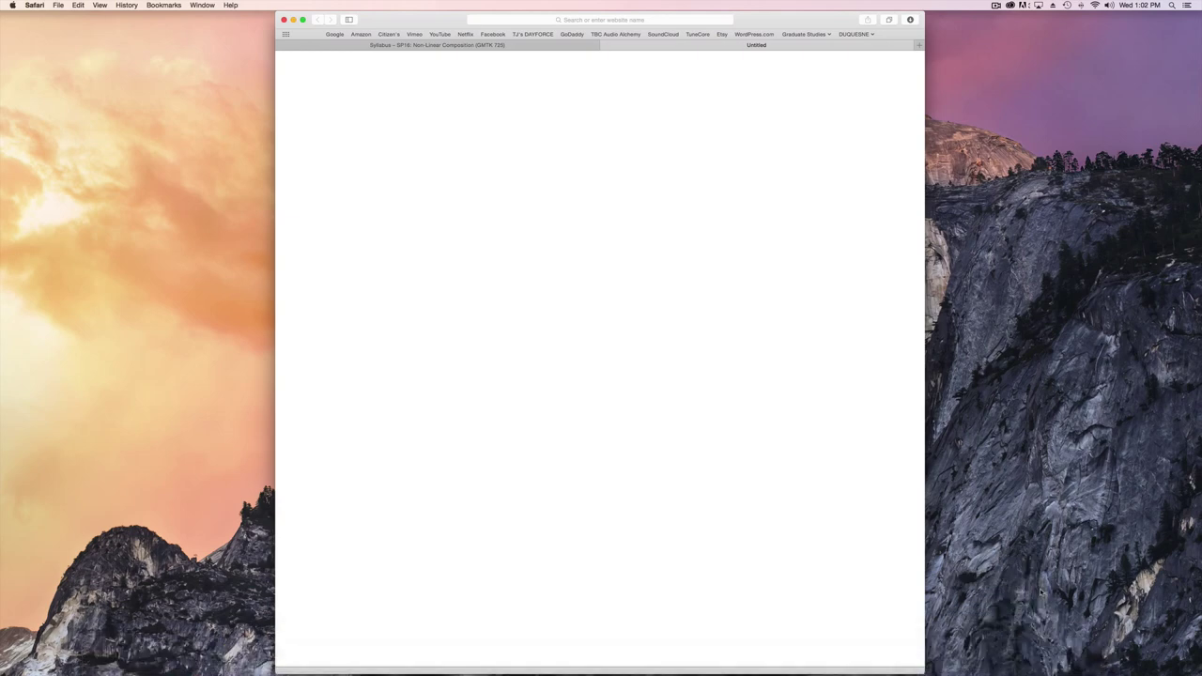
click(989, 657)
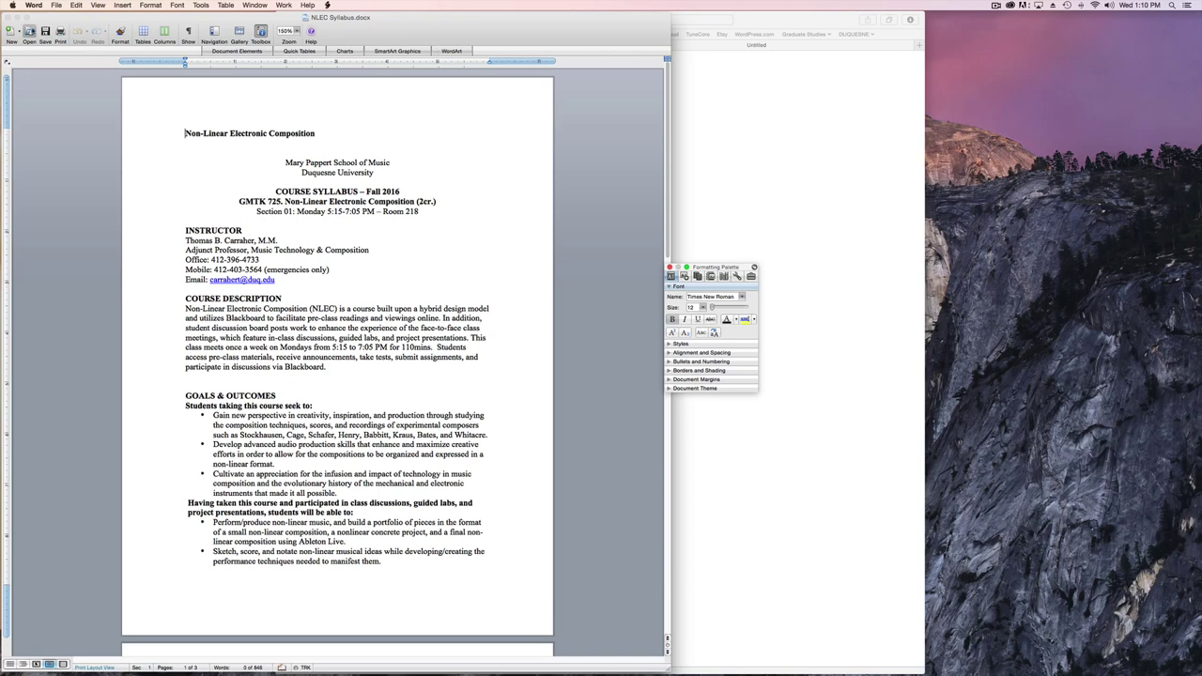
click(11, 19)
click(375, 15)
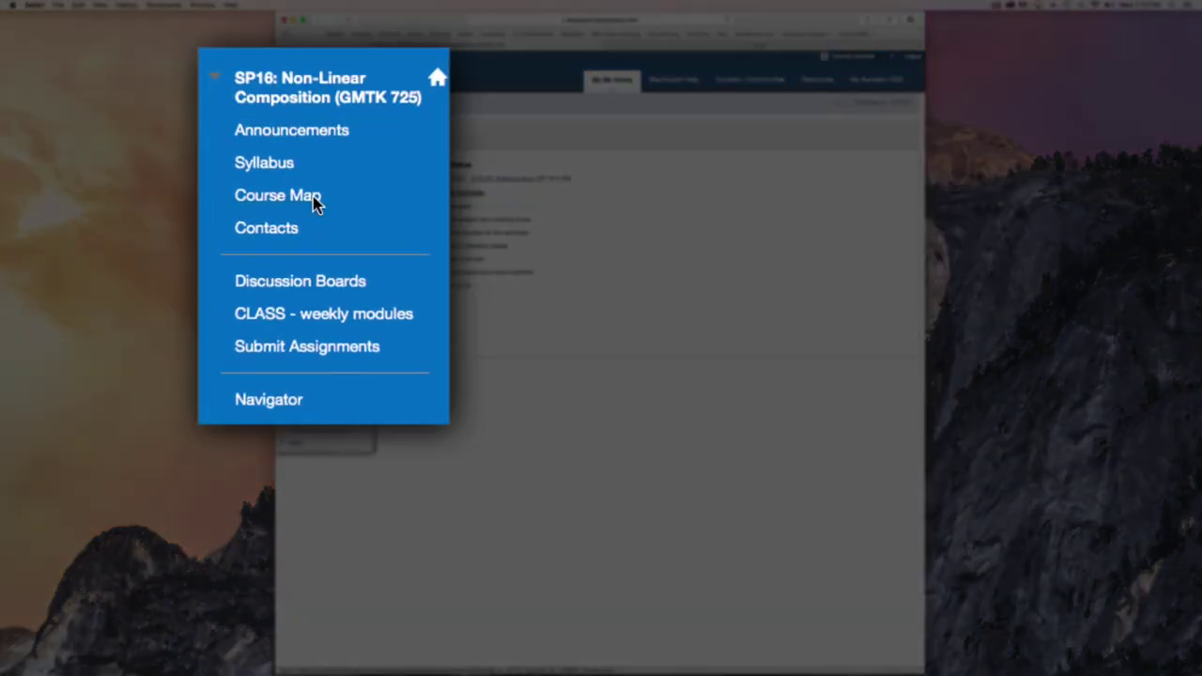
Examine NLEC Course Outline.pdf and NLEC Course Map.pdf from the Course Map page, returning to that page after each
click(314, 202)
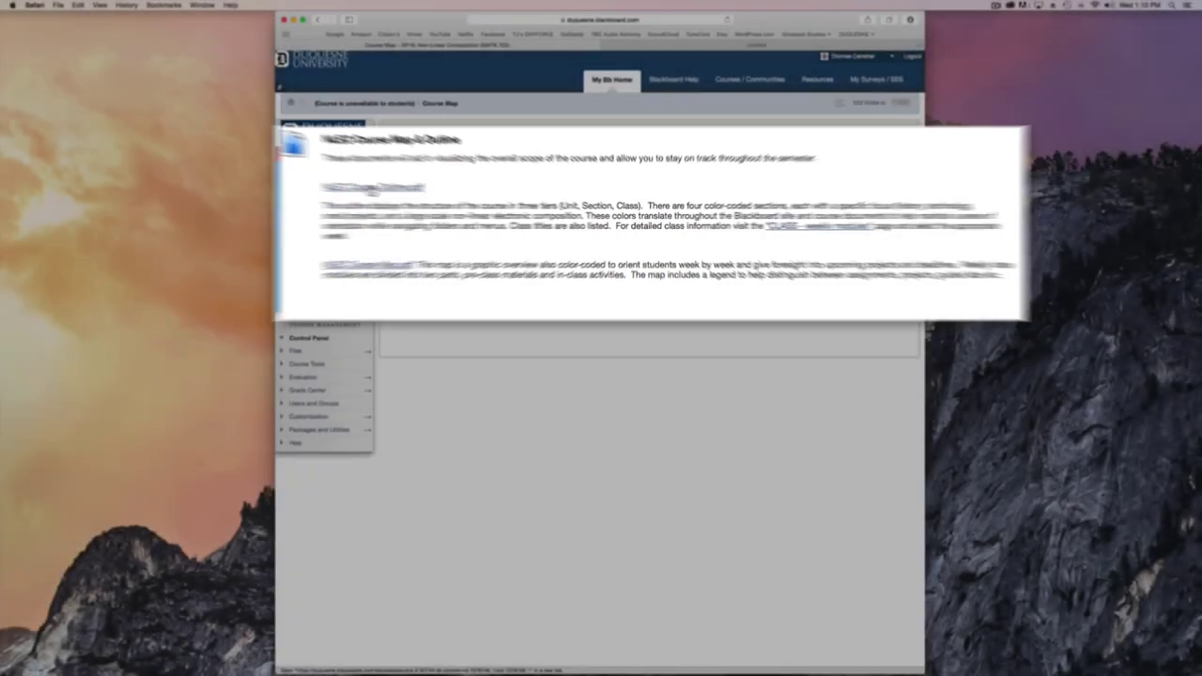
click(254, 177)
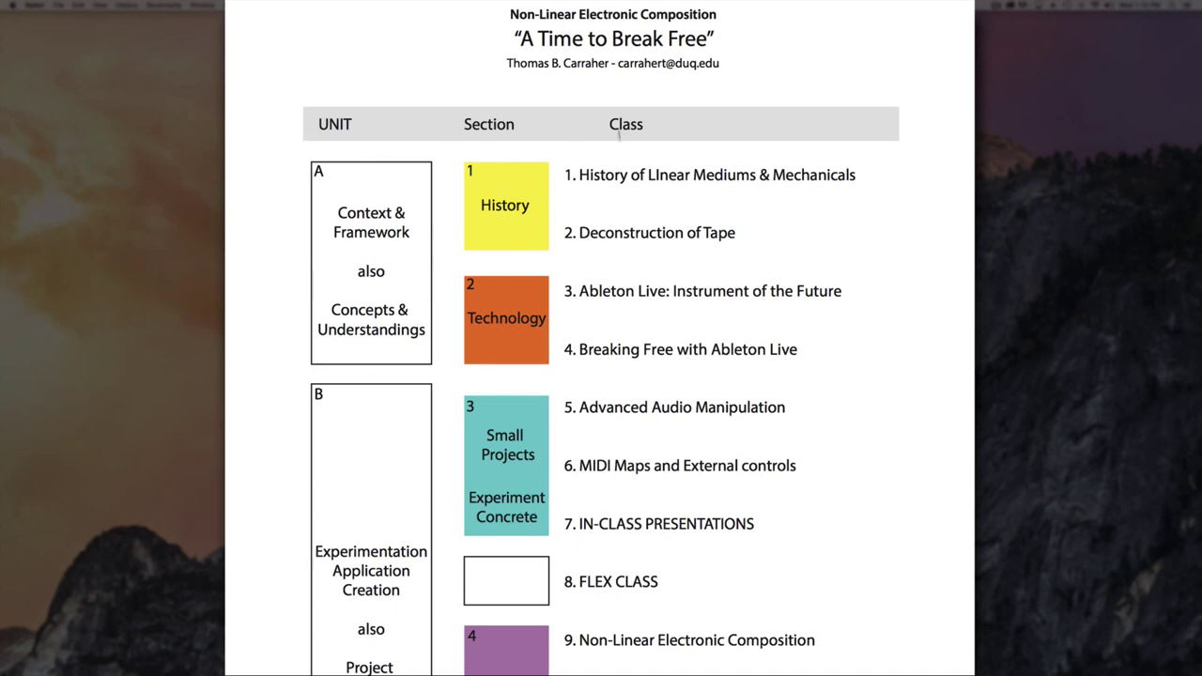
scroll(636, 218, down, 5)
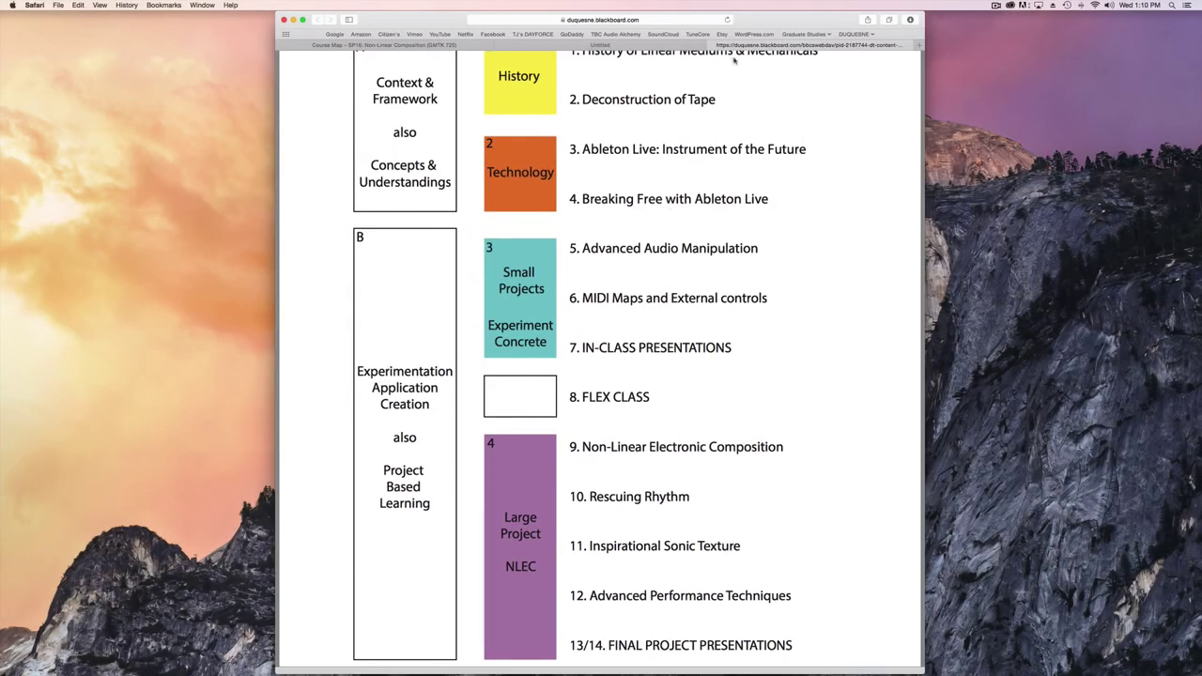
click(409, 45)
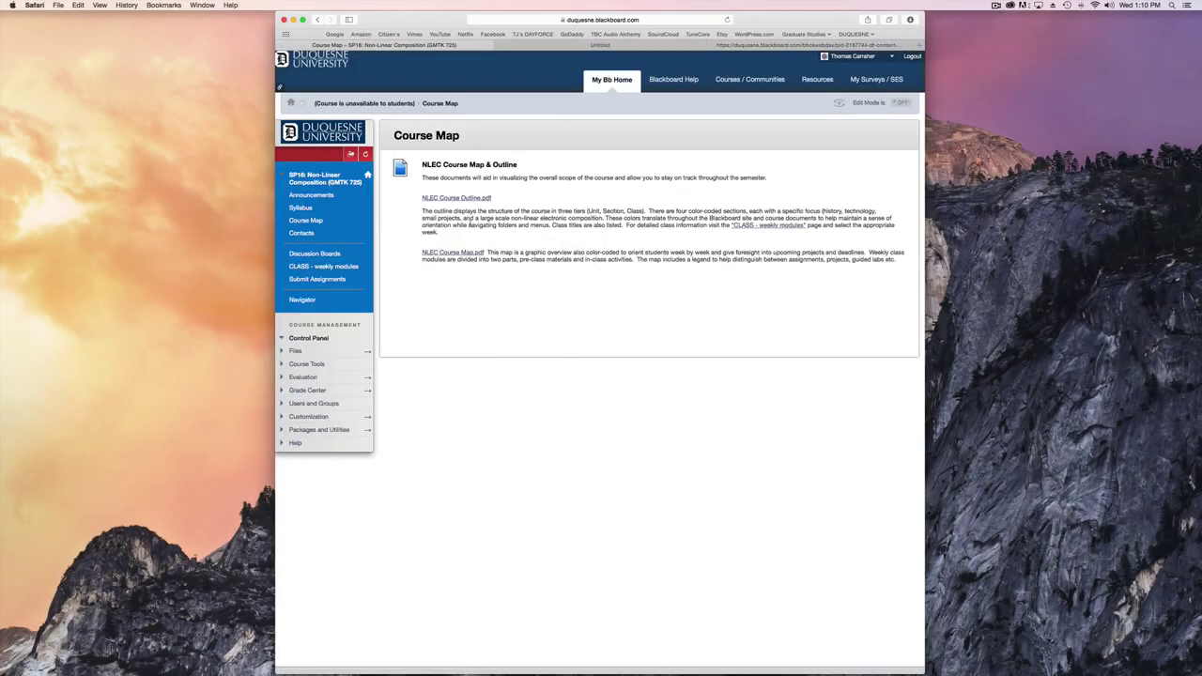
click(463, 255)
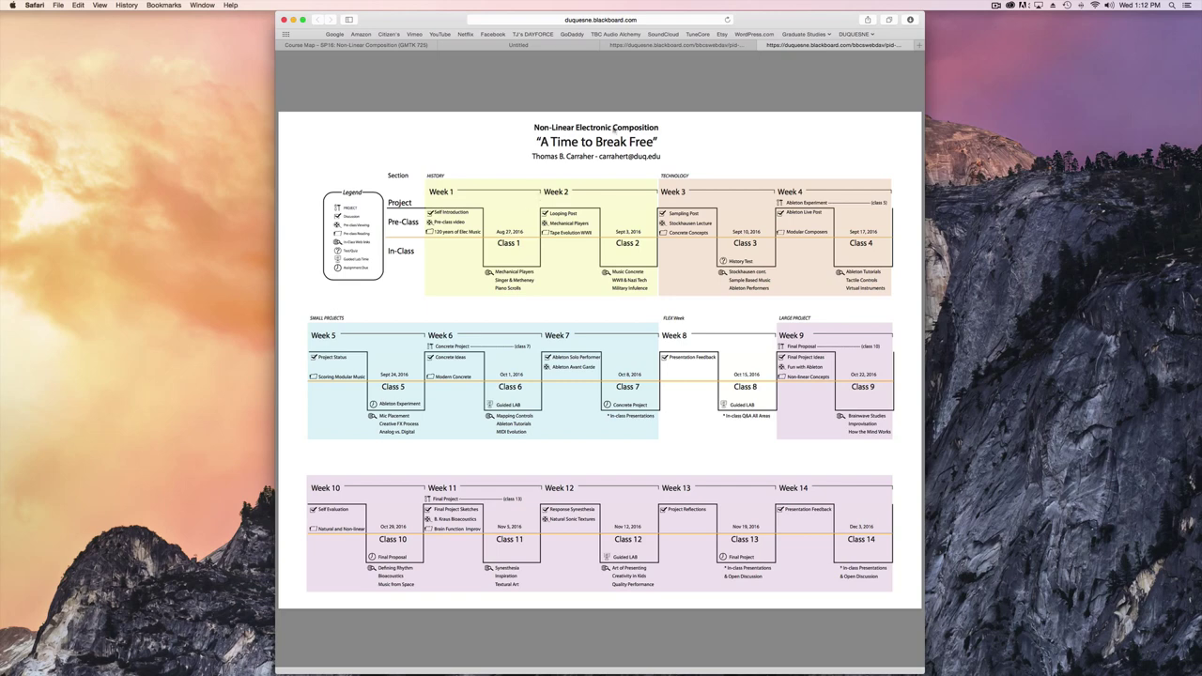
click(360, 47)
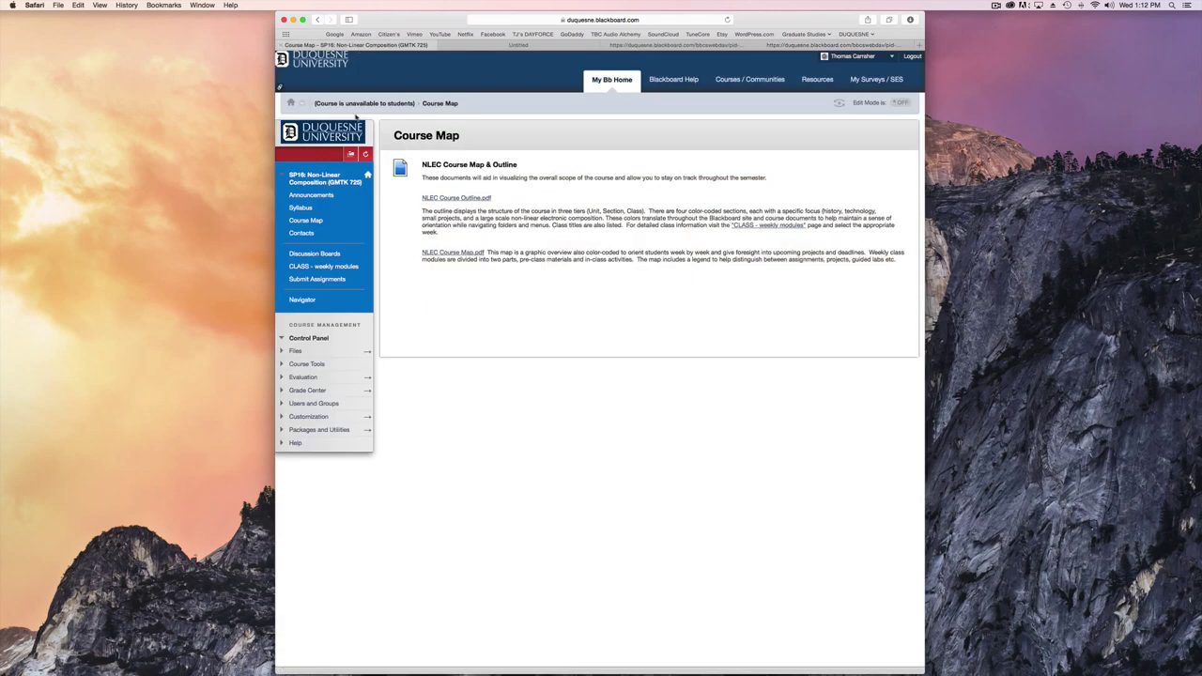
Review the course announcements and the Week 1 - History and Week 2 - History folders, ending at the weekly modules list
click(311, 195)
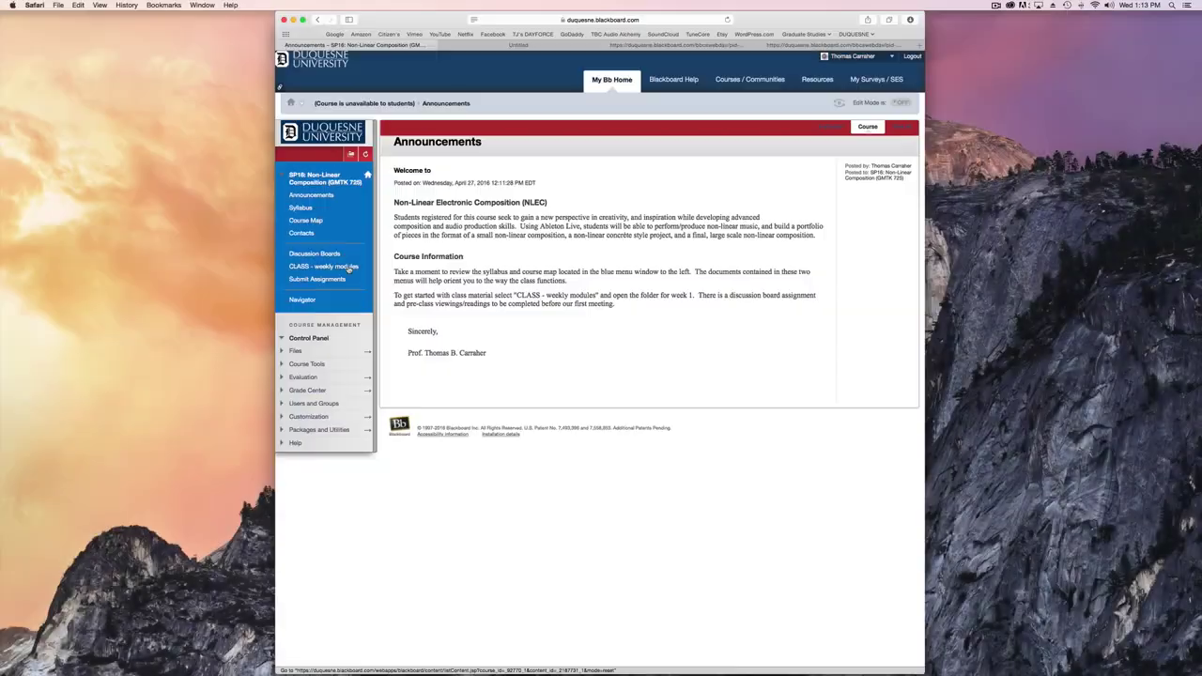
click(349, 267)
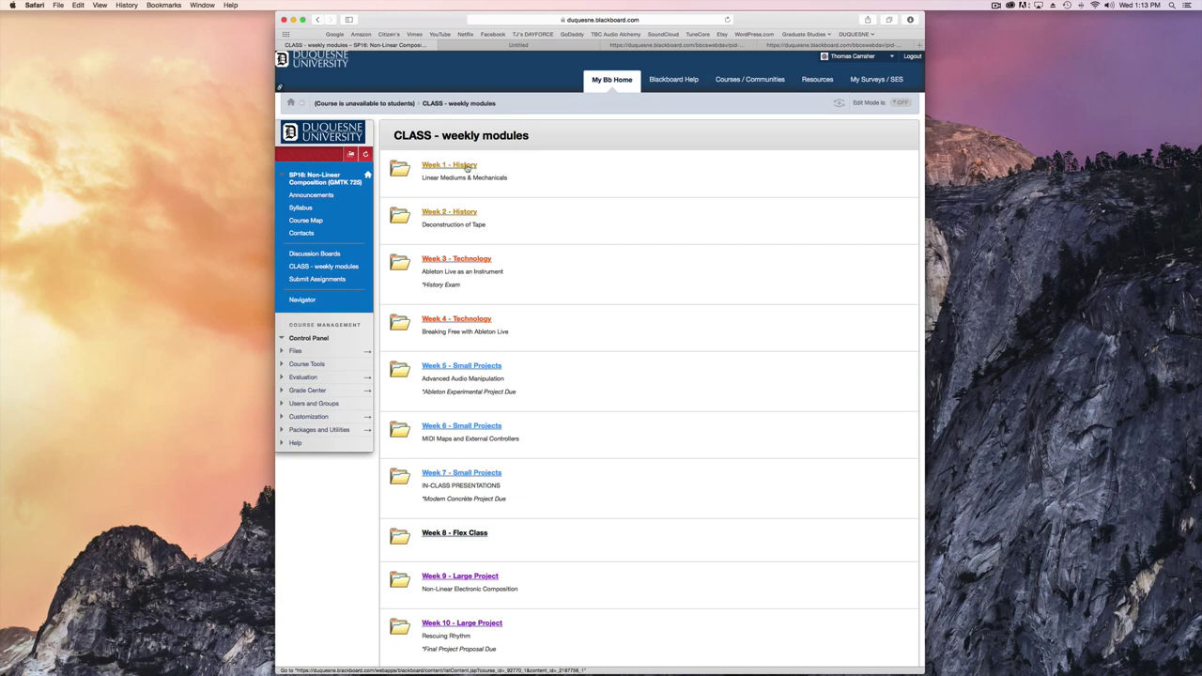
click(466, 166)
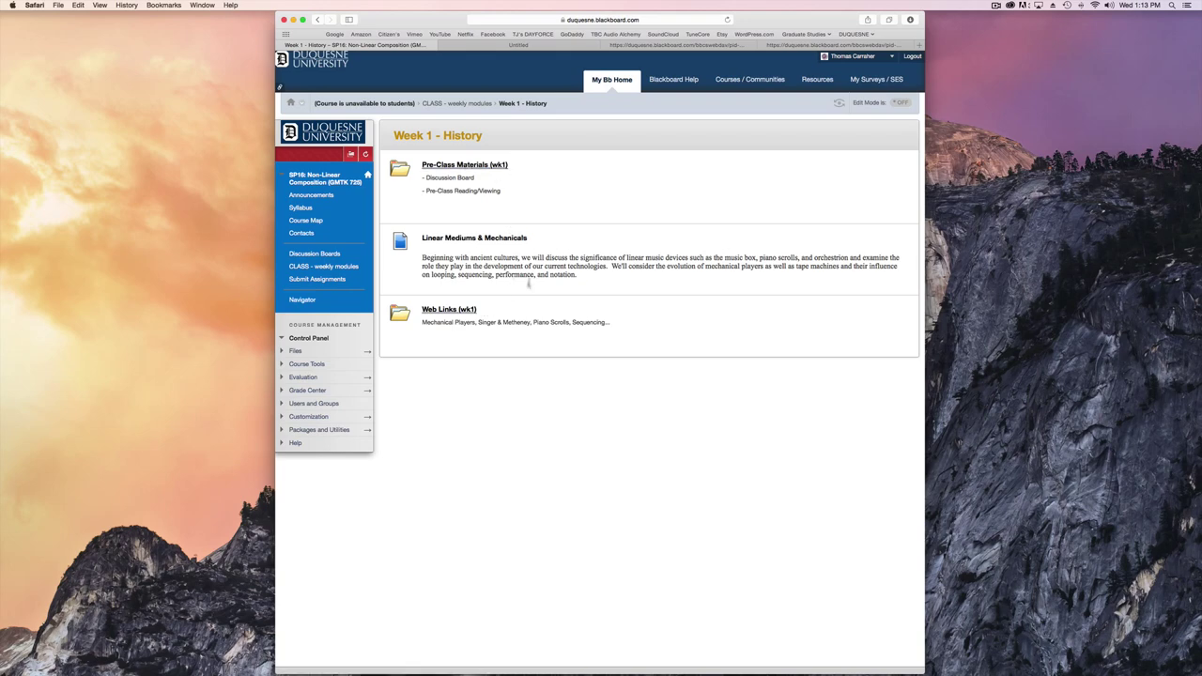
click(345, 271)
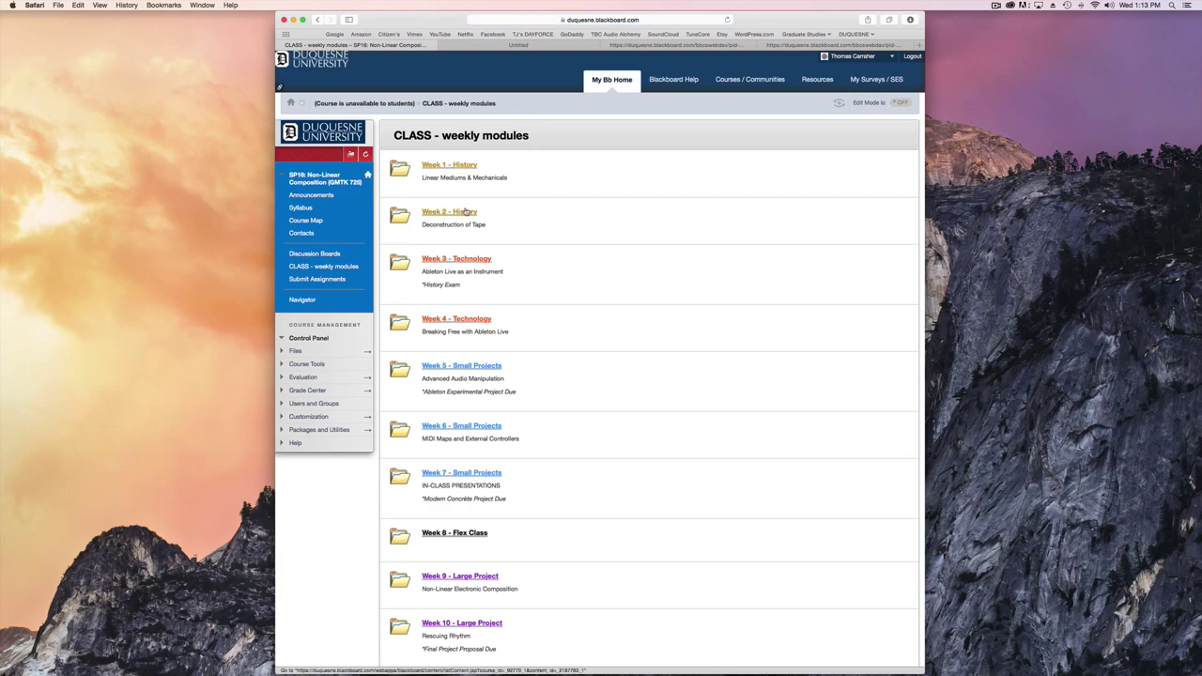
click(464, 211)
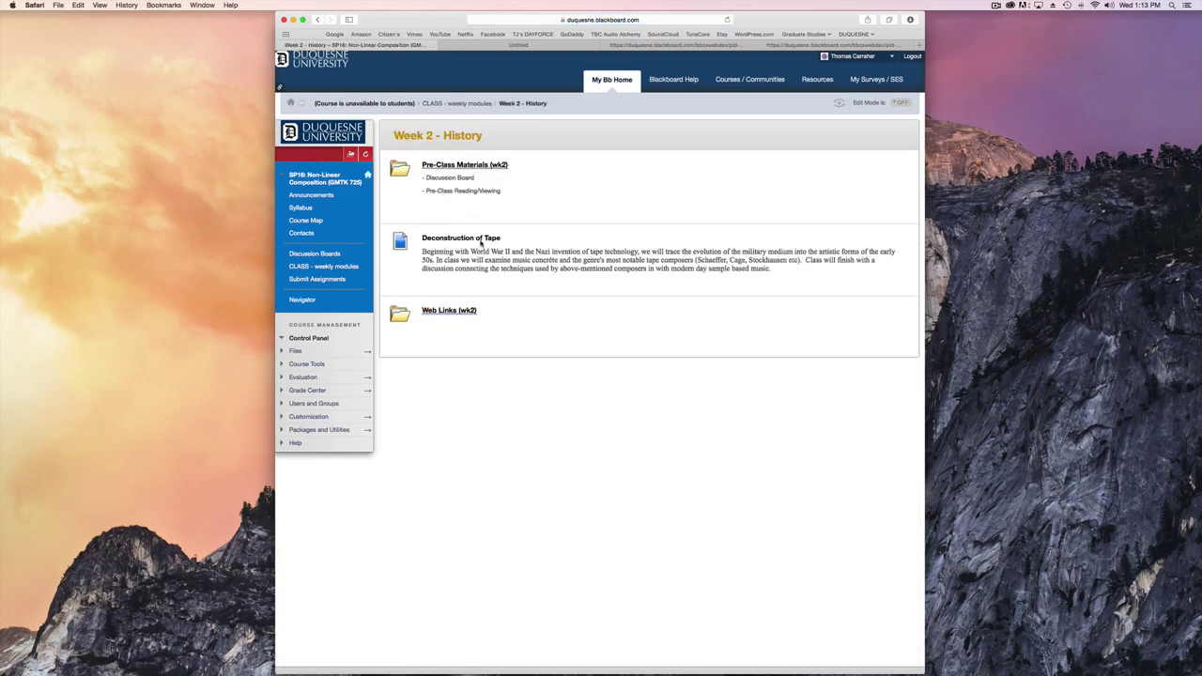
click(347, 269)
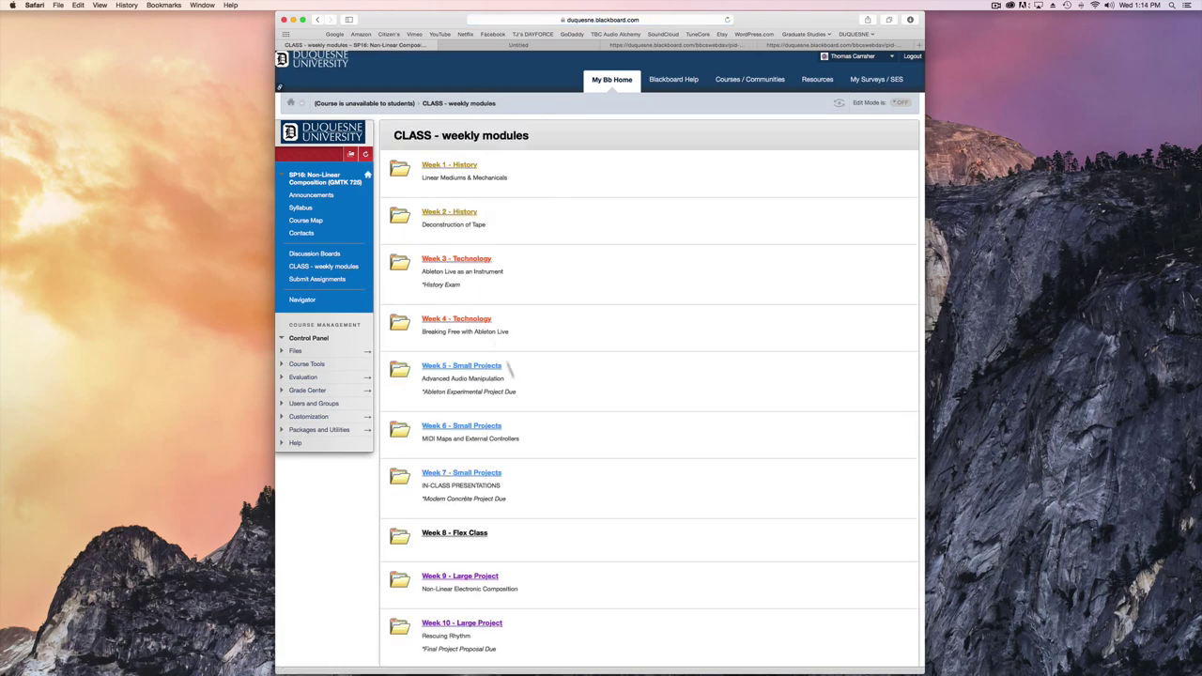
Open the Self Introduction forum in the Week 1 pre-class materials, view its blank new-thread form and cancel it
click(472, 165)
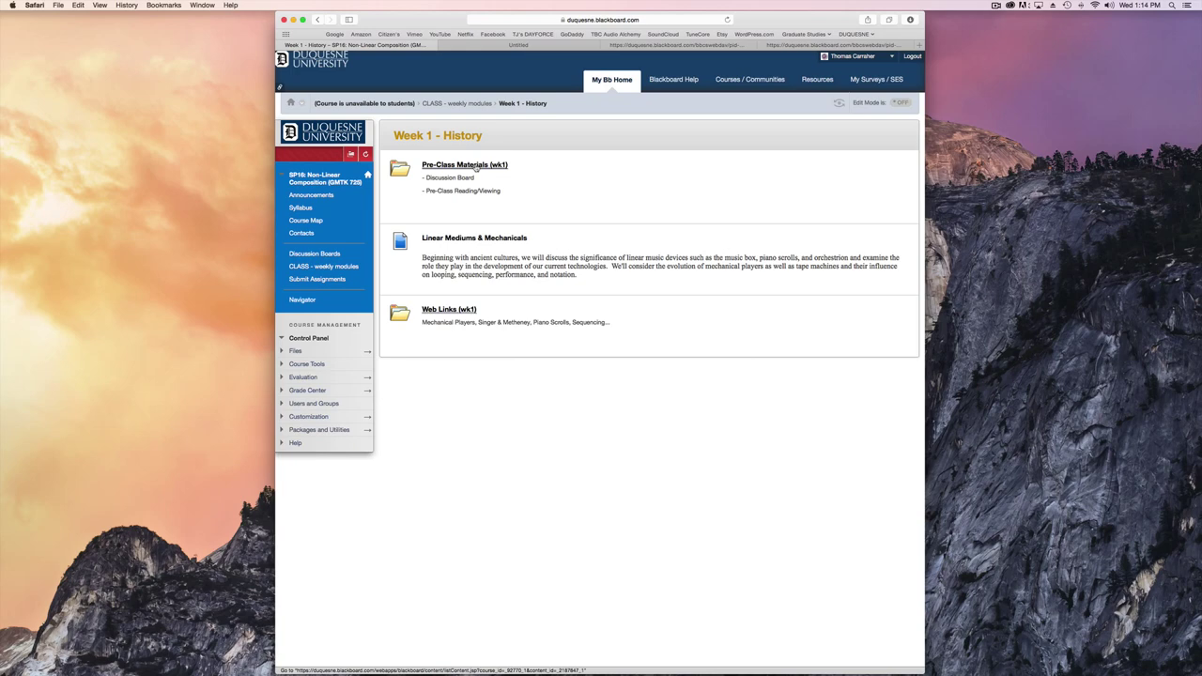
click(476, 166)
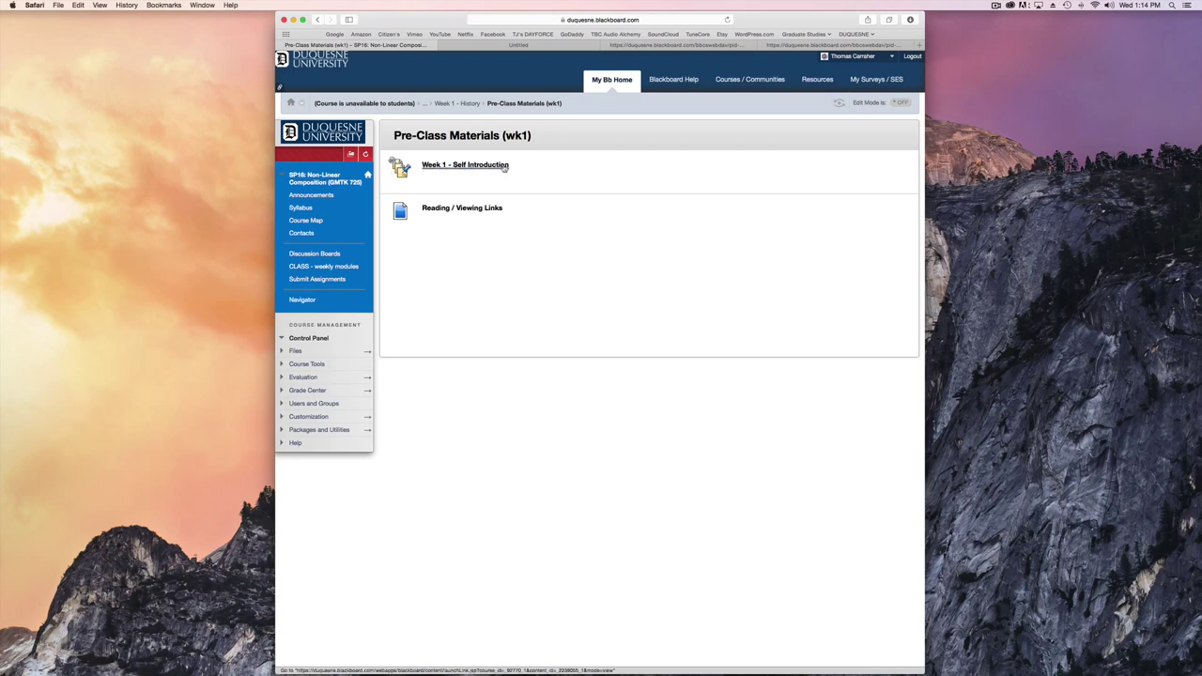
click(481, 166)
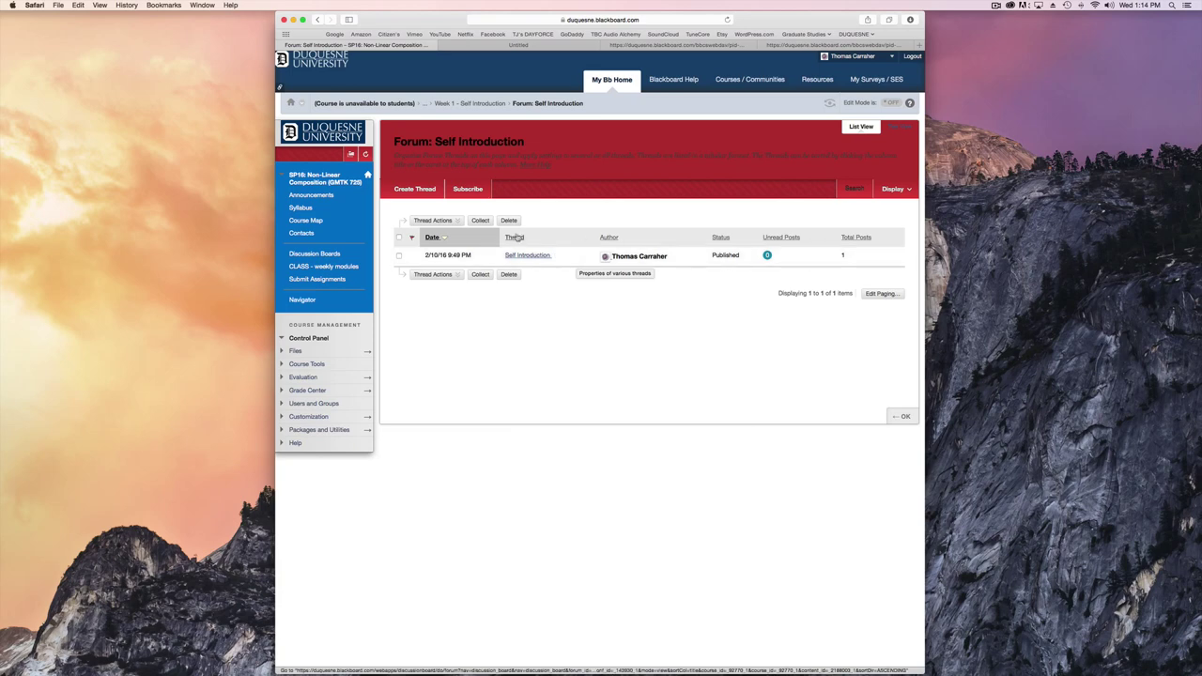
click(419, 195)
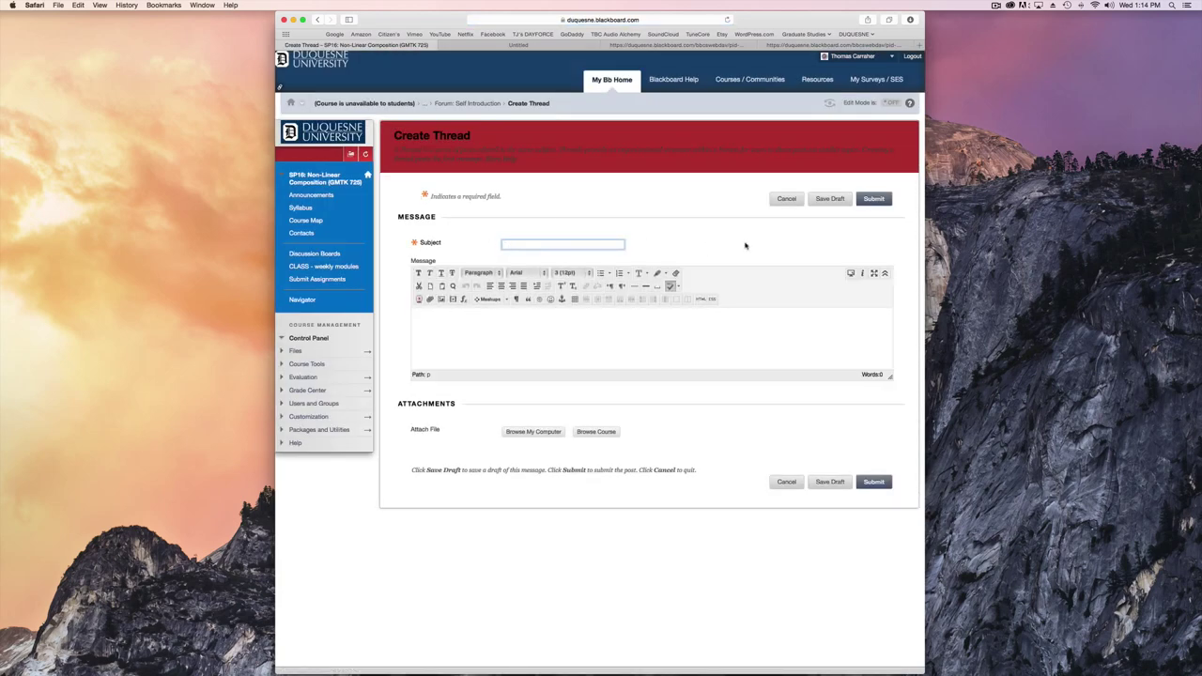
click(785, 199)
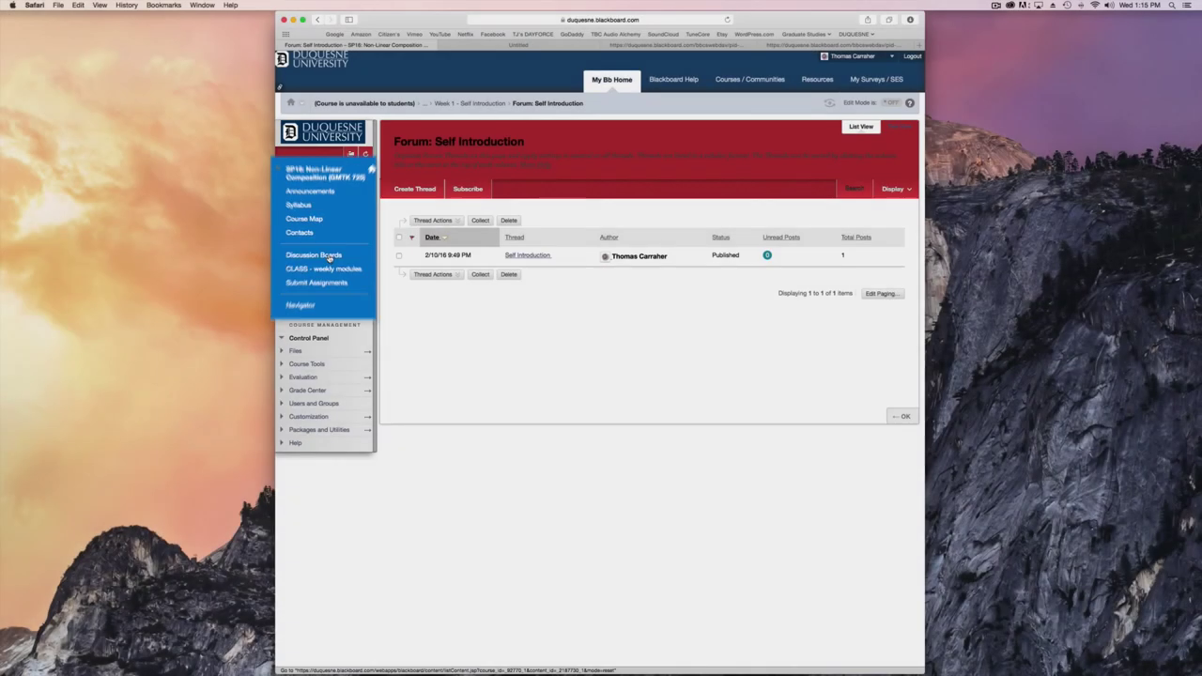
Look over the weekly forums and their prompts on the Discussion Boards page
click(314, 255)
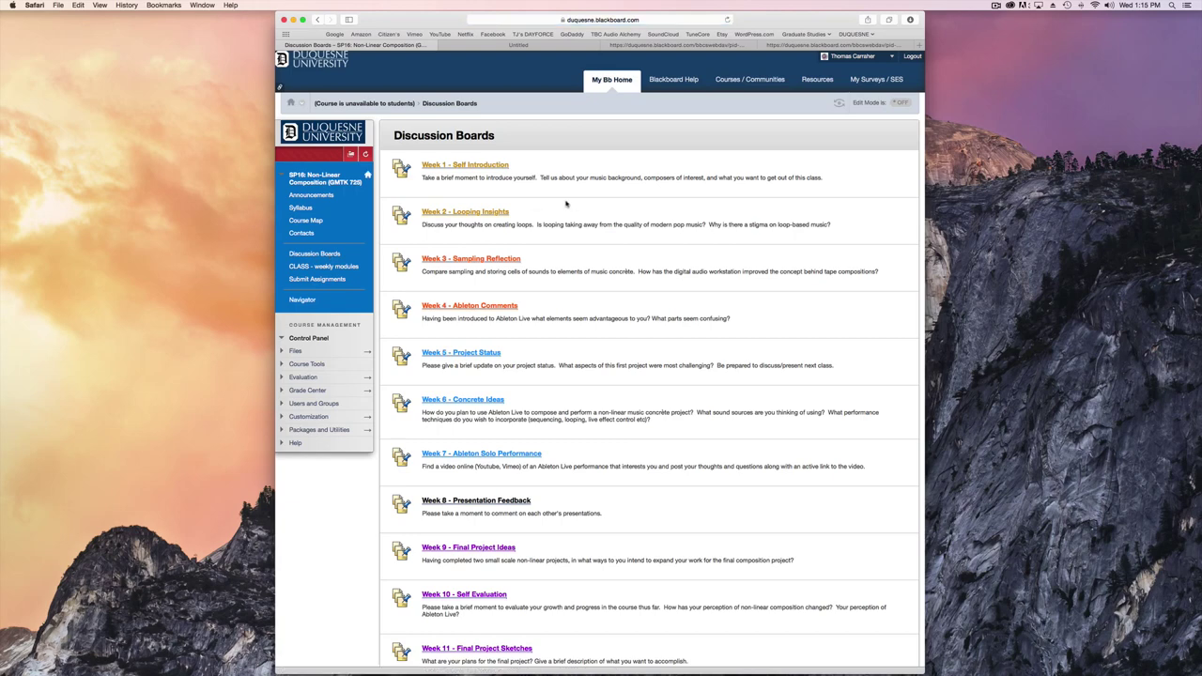
scroll(545, 199, down, 1)
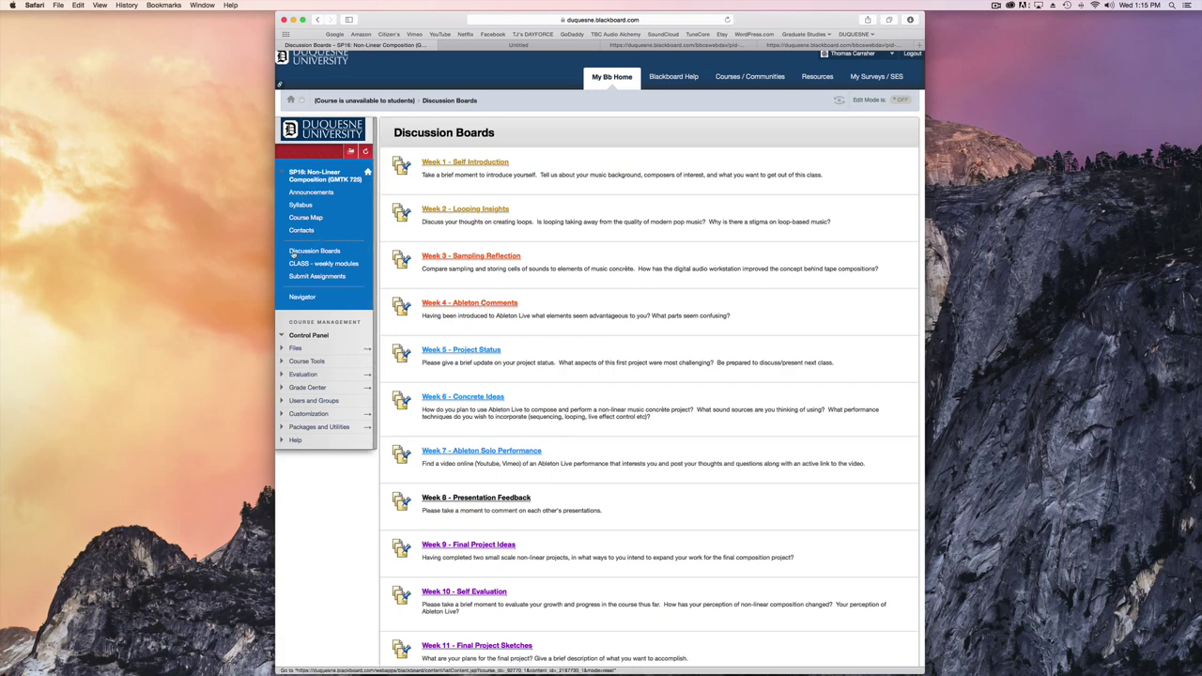
click(338, 252)
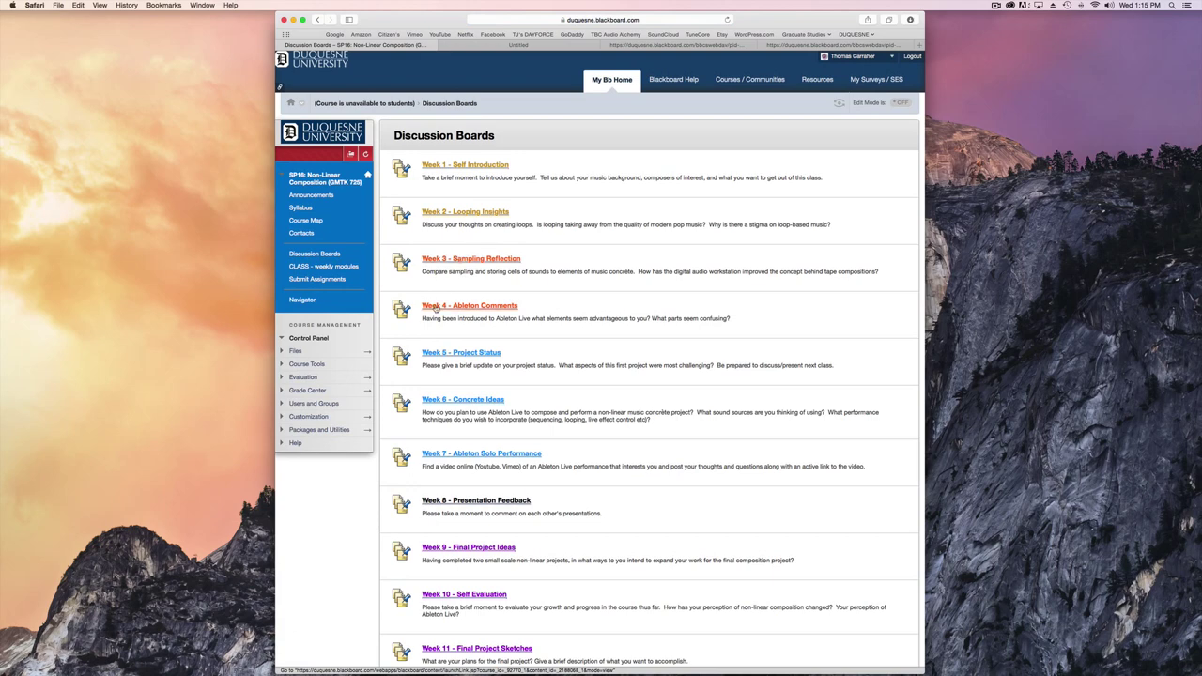
Open the Sampling Reflection forum in the Week 3 - Technology pre-class materials and return to the weekly modules list
click(339, 268)
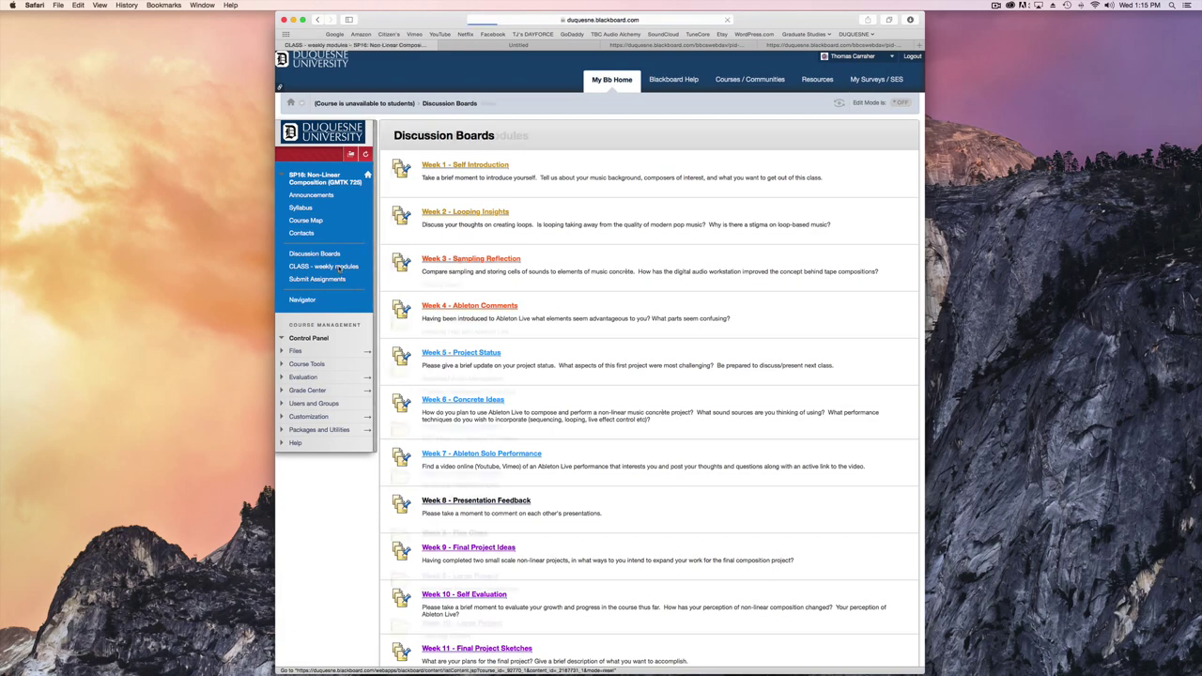
click(457, 259)
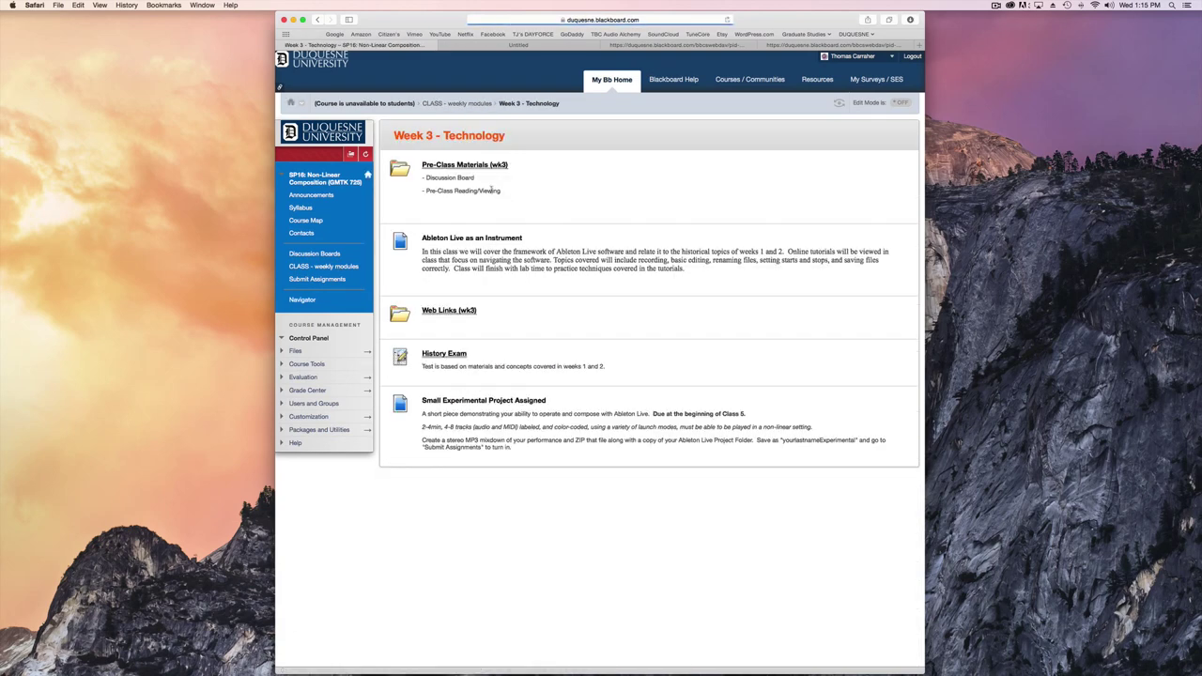
click(478, 169)
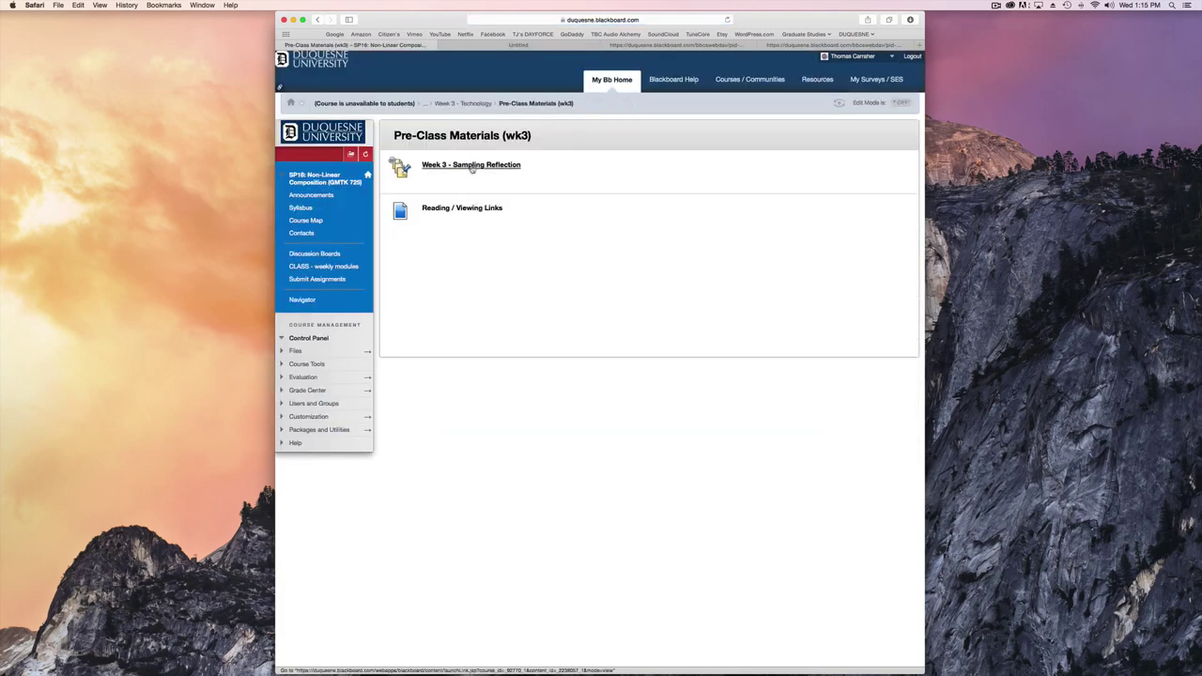
click(469, 173)
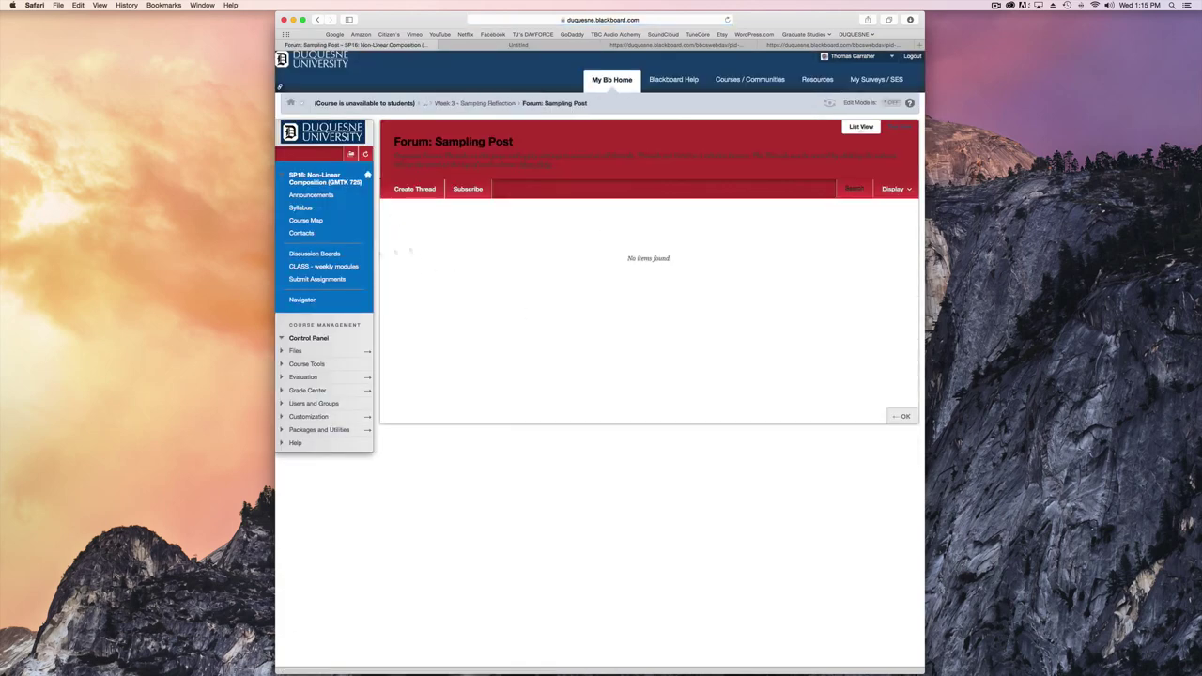
click(317, 266)
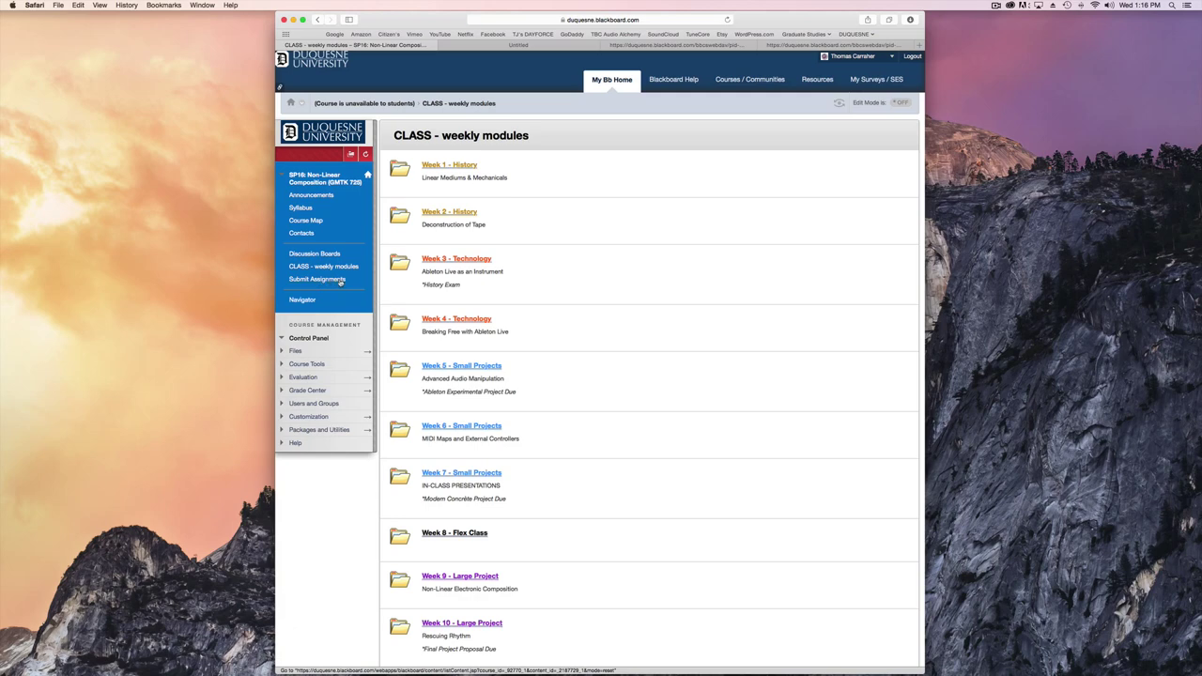
Go through Submit Assignments to the Small Experimental Project in Week 5 and view its upload page
click(340, 282)
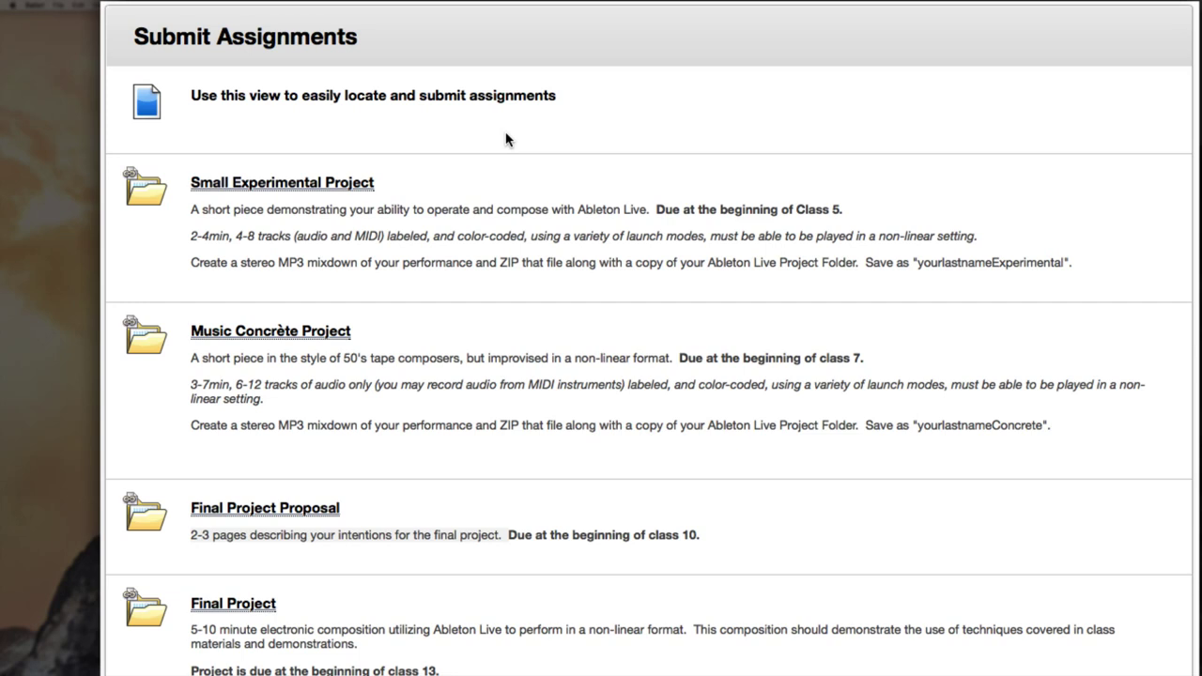
click(299, 186)
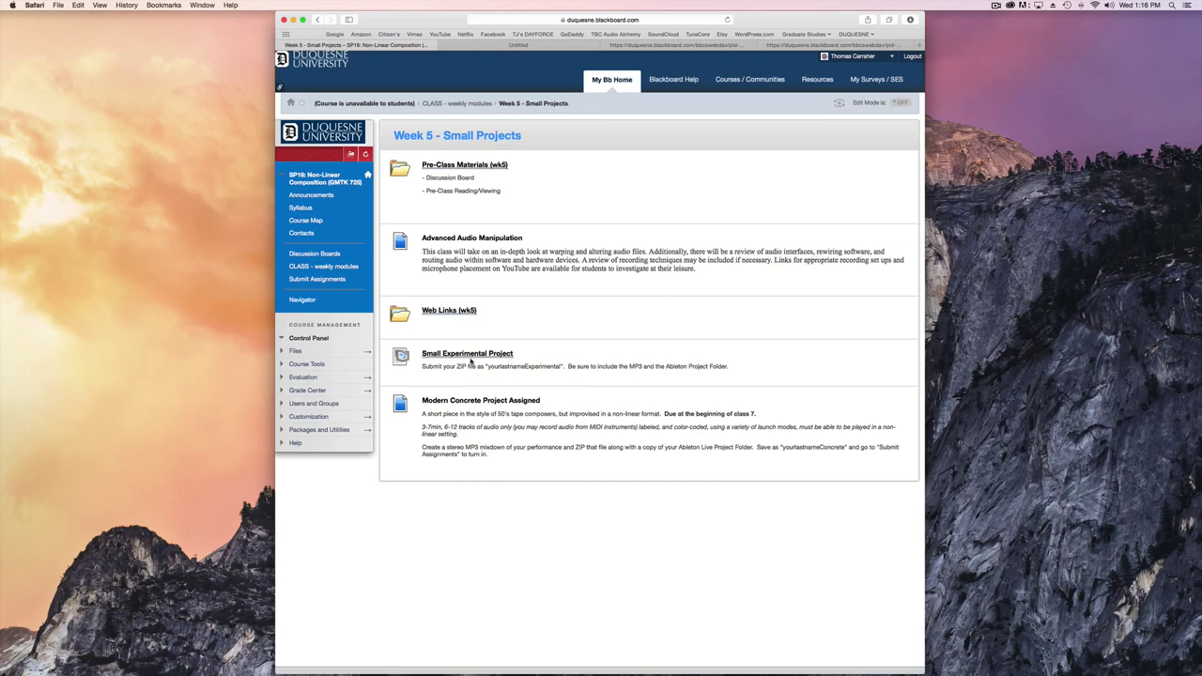
click(472, 355)
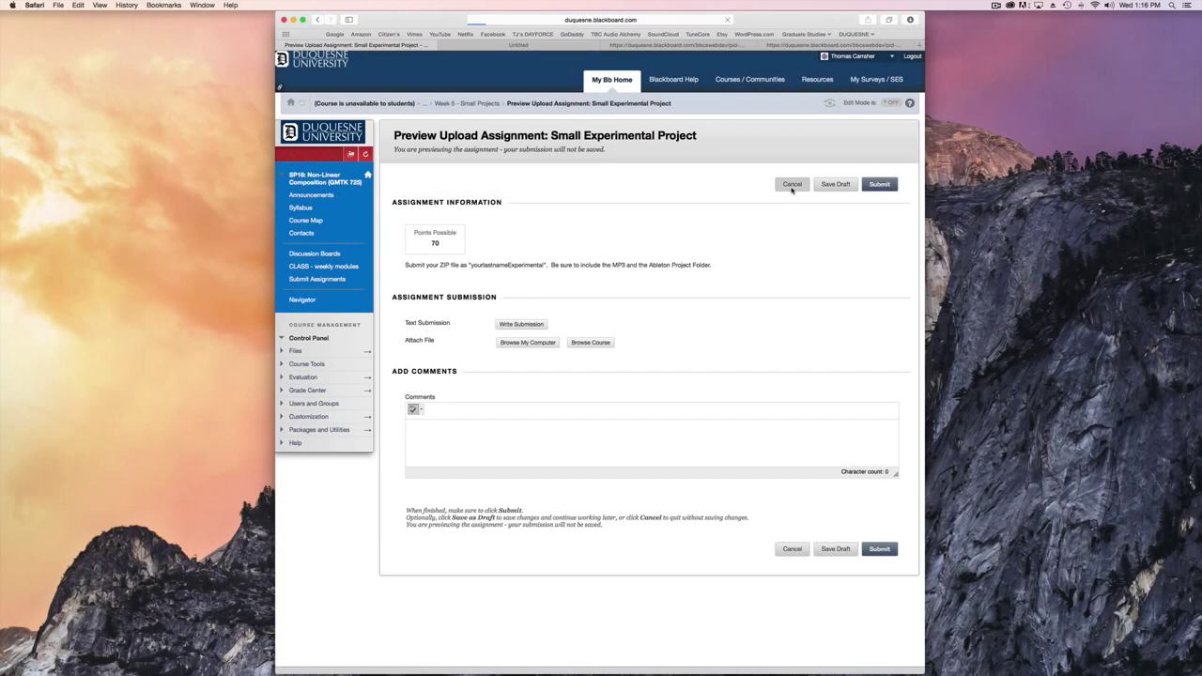
Cancel the Small Experimental Project upload preview and view the list of projects under Submit Assignments
click(789, 184)
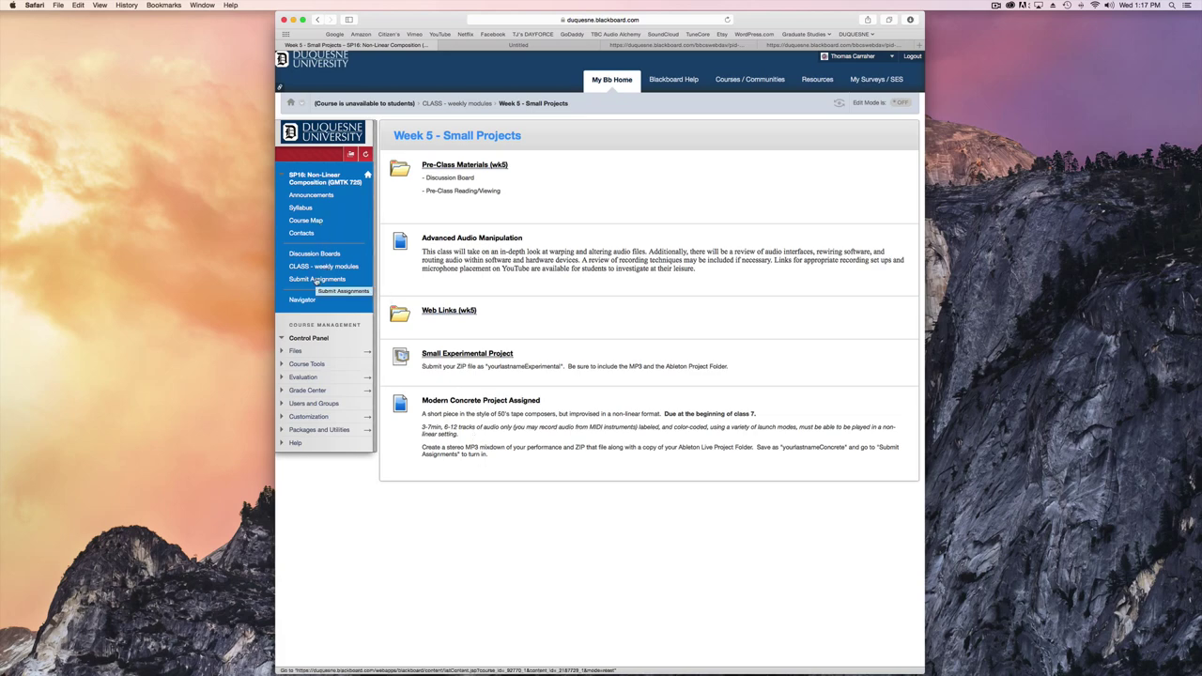
click(316, 279)
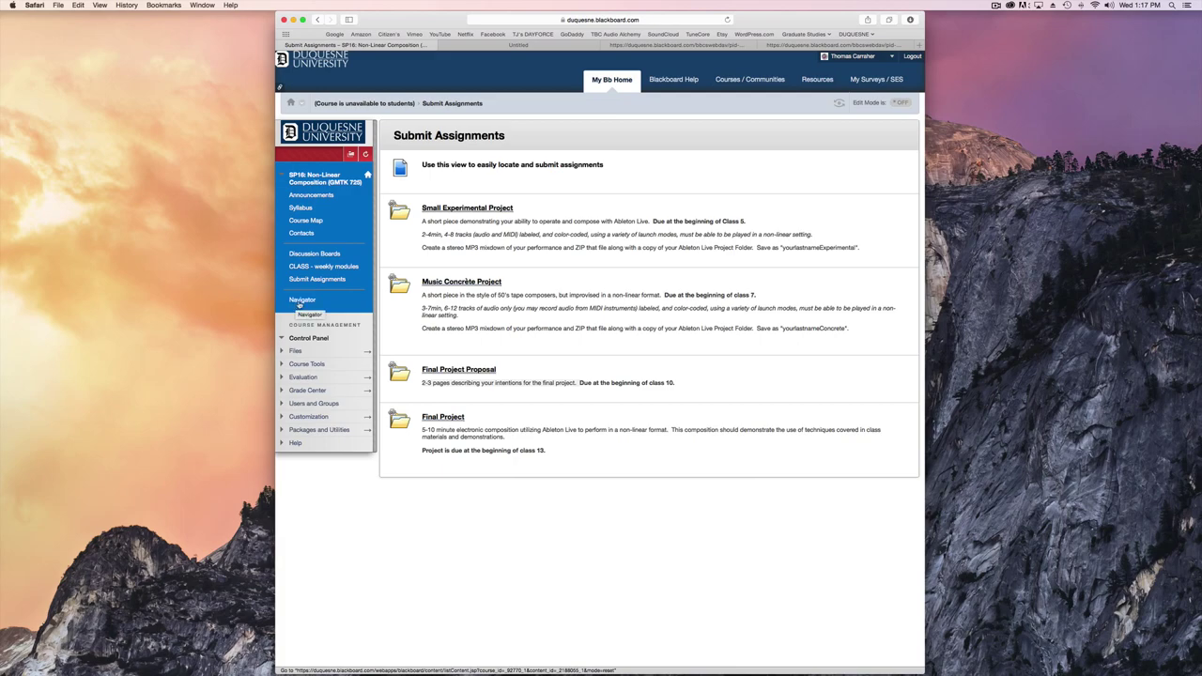
View the Navigator page and open the Week 1 - History folder from the weekly modules list
click(301, 299)
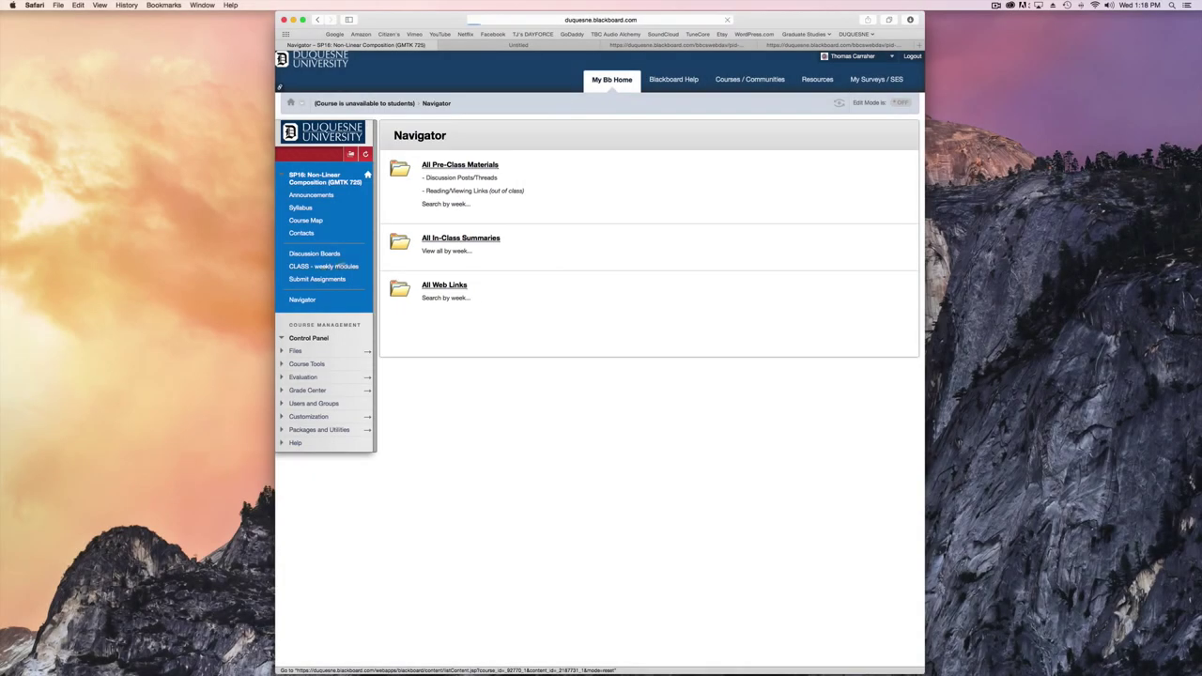
click(338, 265)
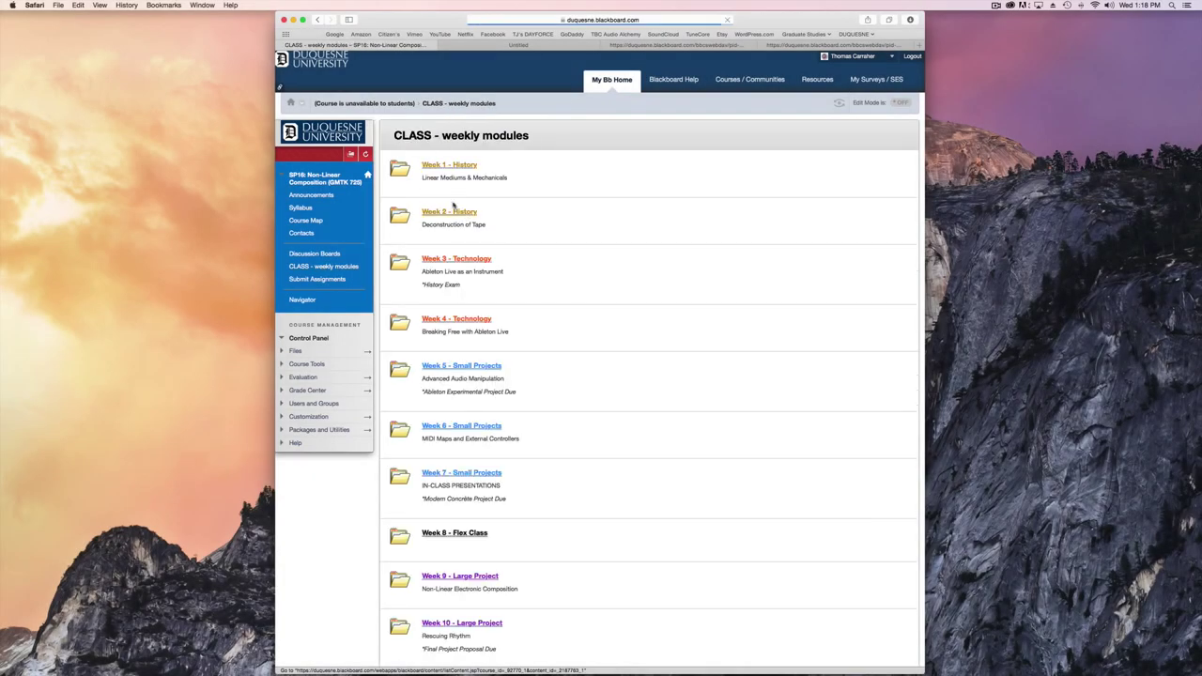
click(440, 169)
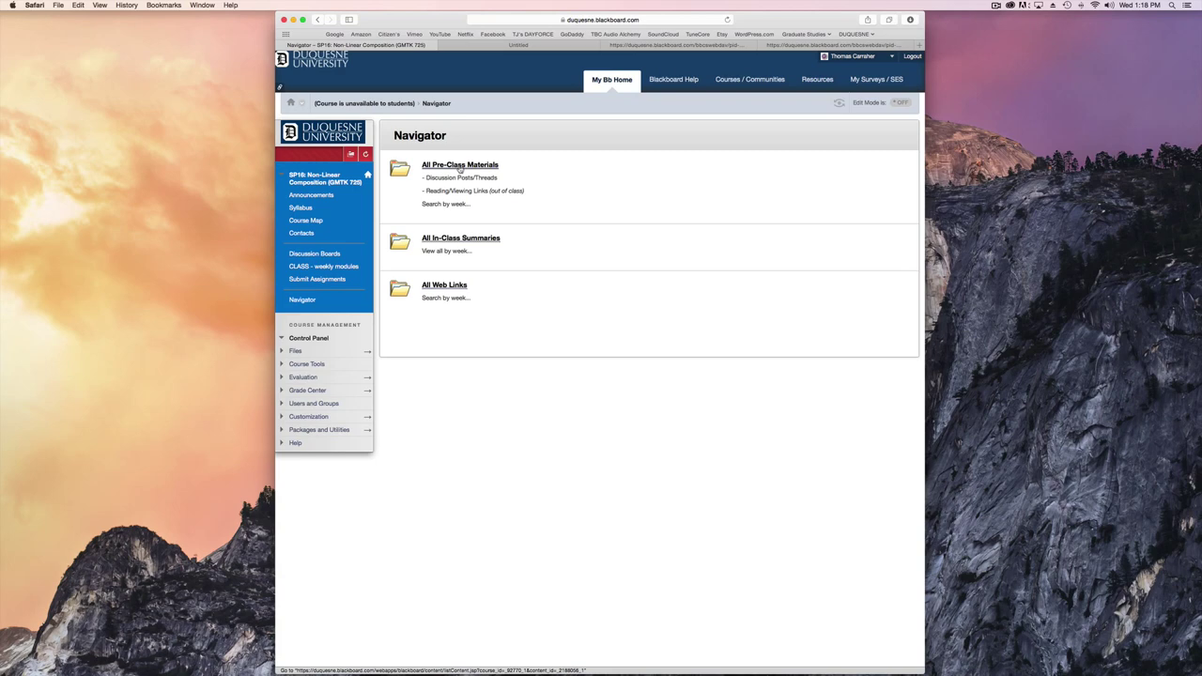
Open the Week 1 - Self Introduction forum through the Navigator's All Pre-Class Materials and its wk1 folder
click(460, 165)
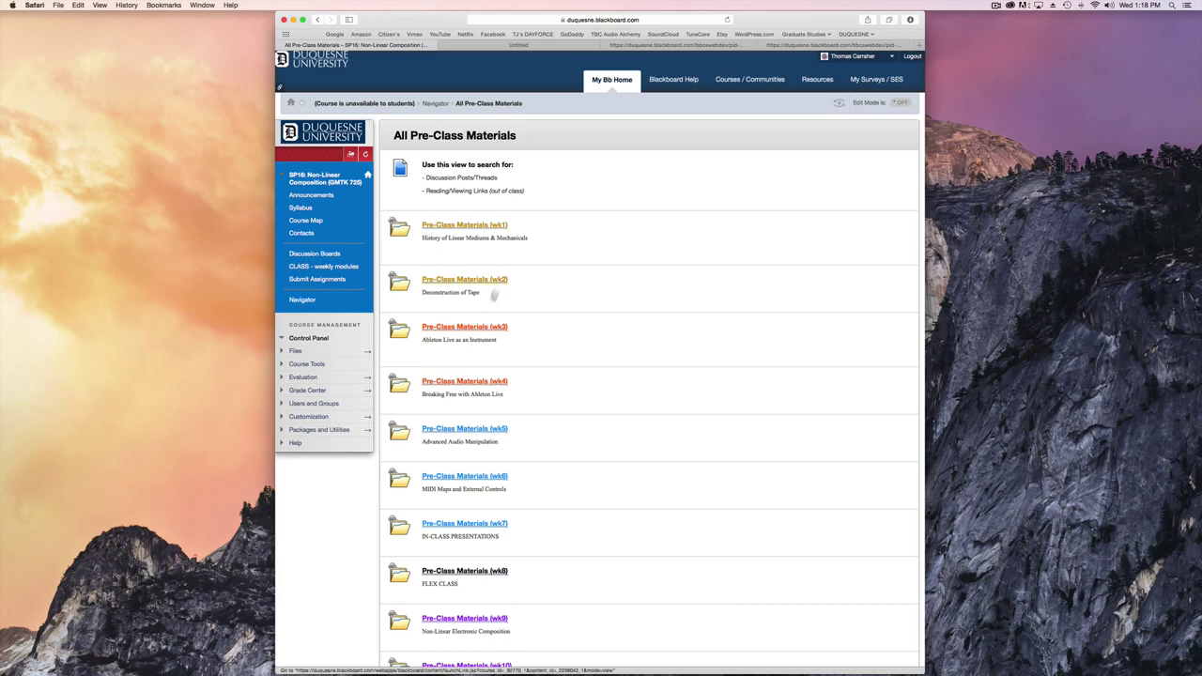
click(461, 226)
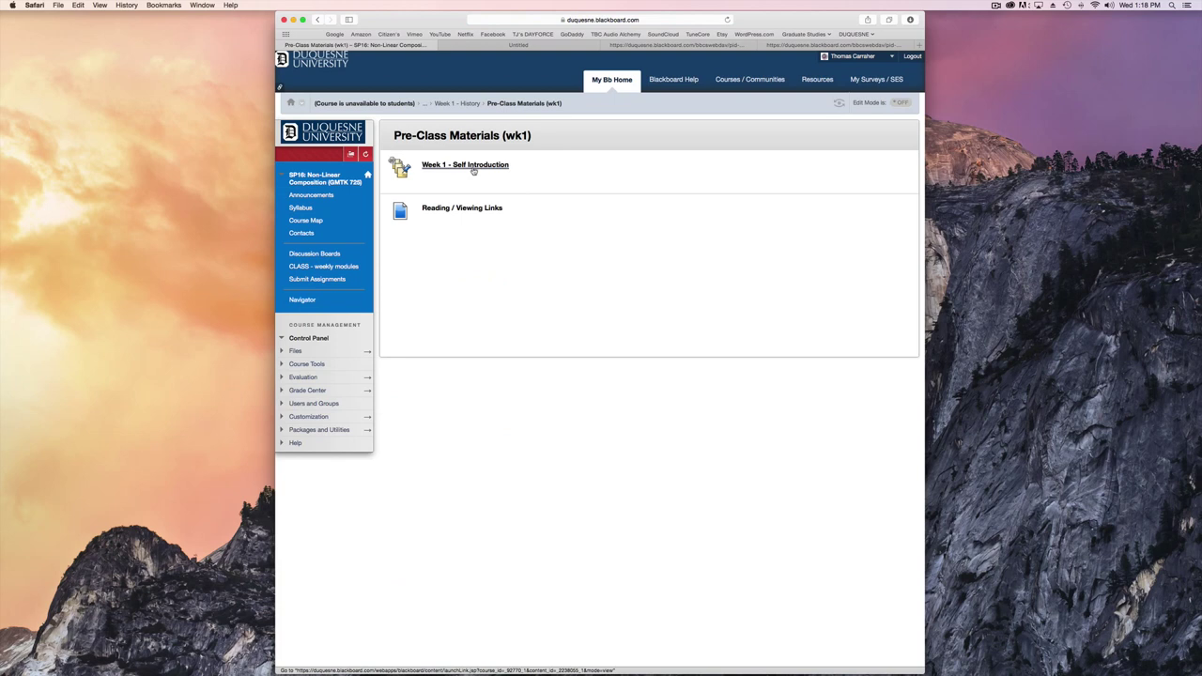
click(474, 169)
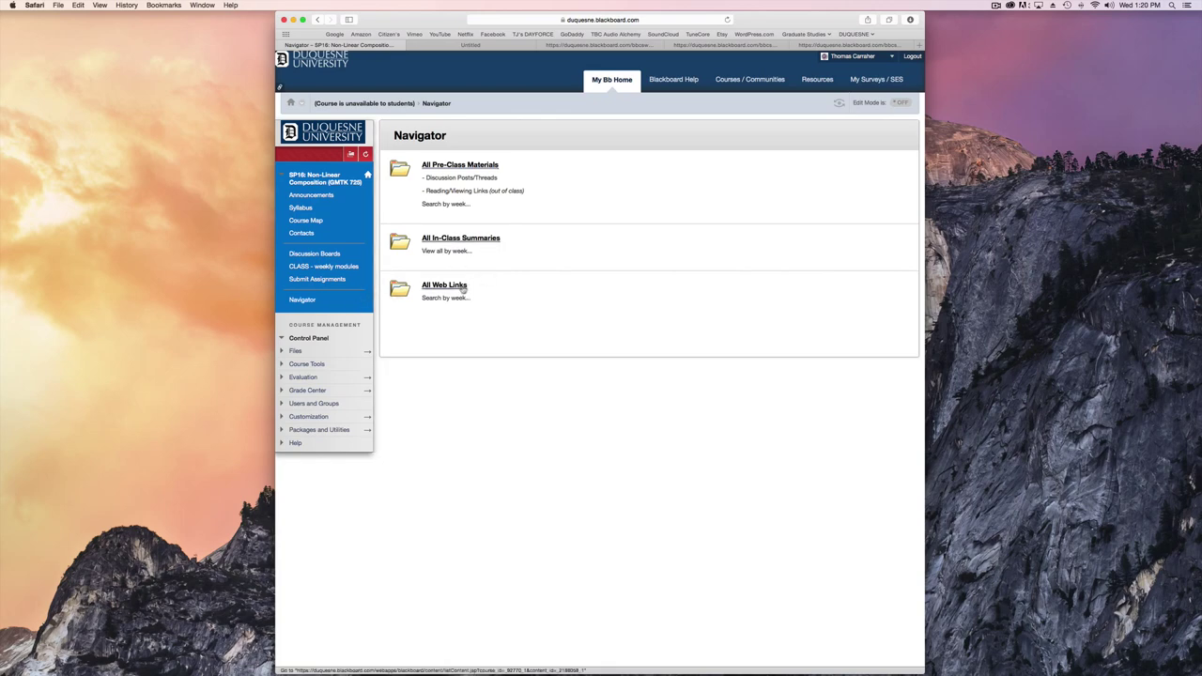
Look through the Navigator's All In-Class Summaries and open Week 6 - MIDI Maps and External Controls
click(478, 241)
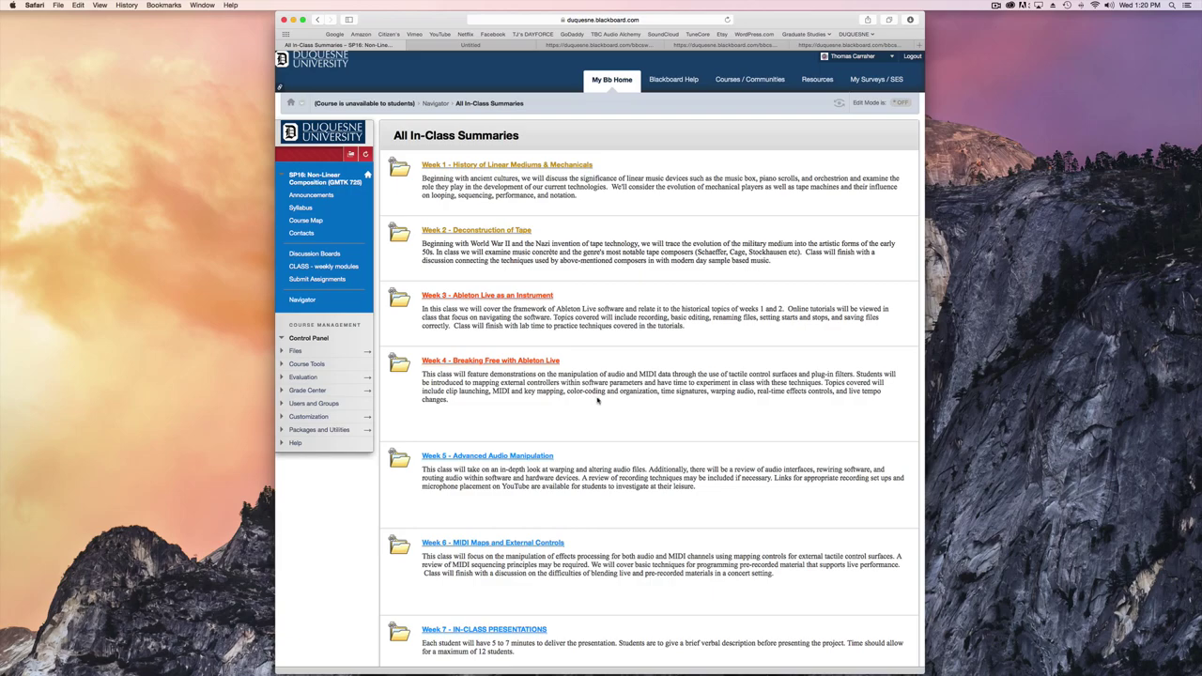
scroll(575, 544, down, 5)
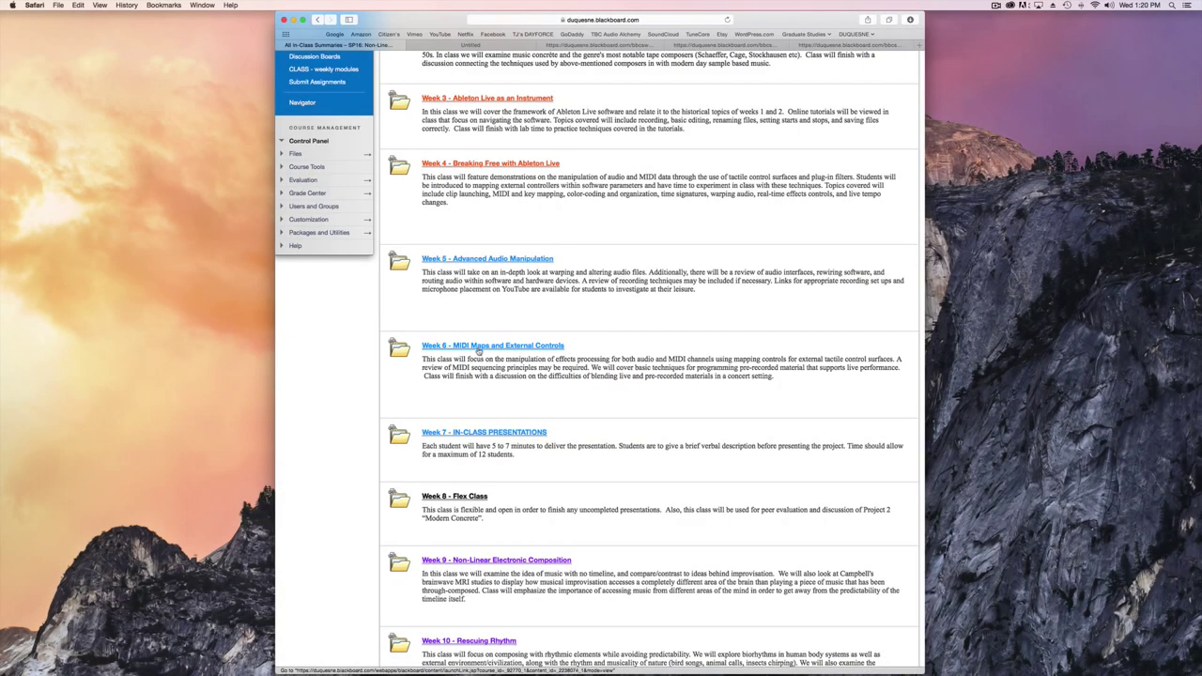
click(455, 343)
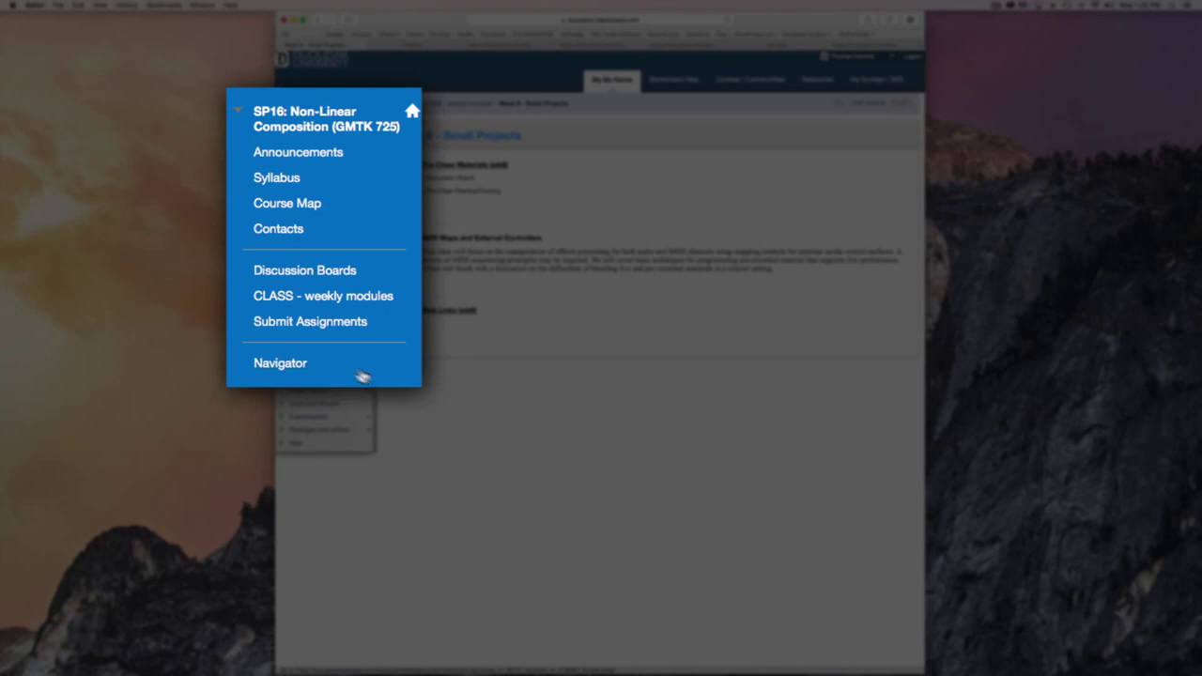
Return from Week 6 to the Navigator page and revisit Week 1 - History through CLASS - weekly modules
click(297, 300)
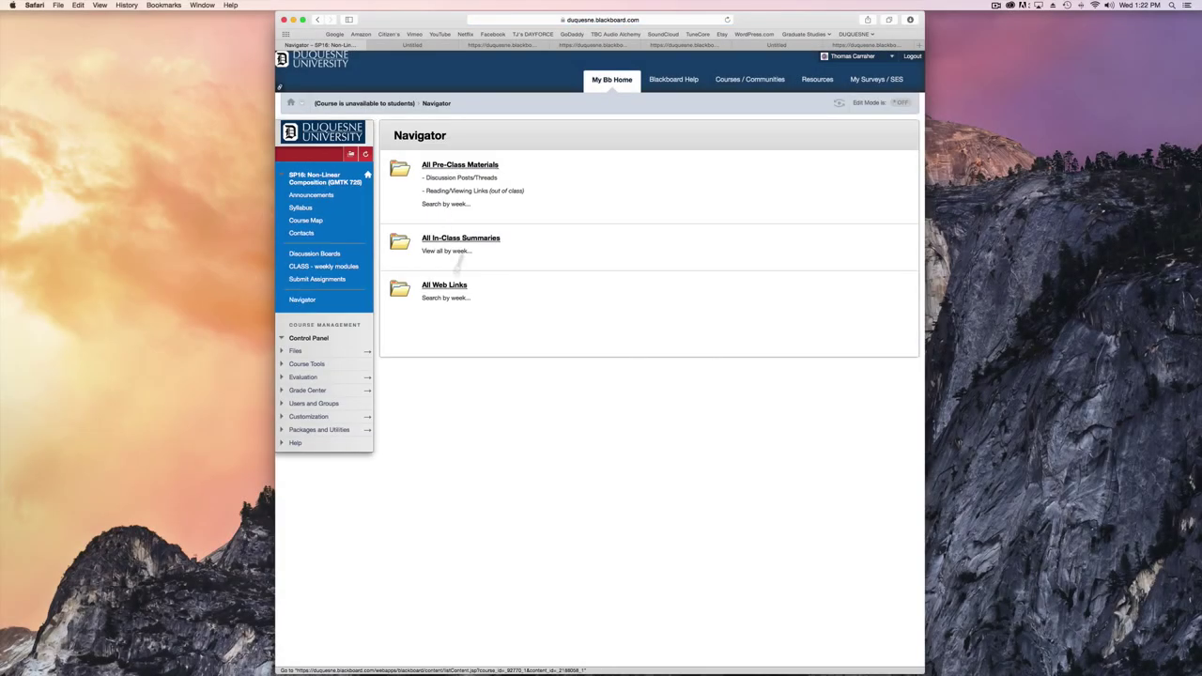
click(336, 267)
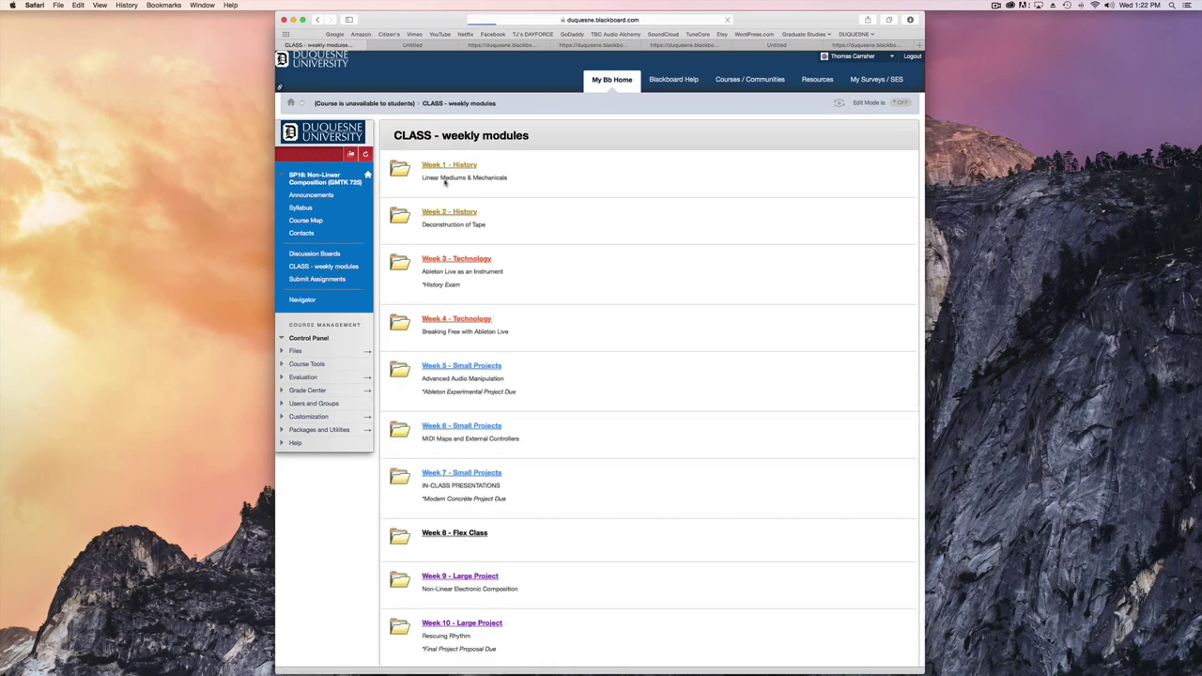
click(444, 166)
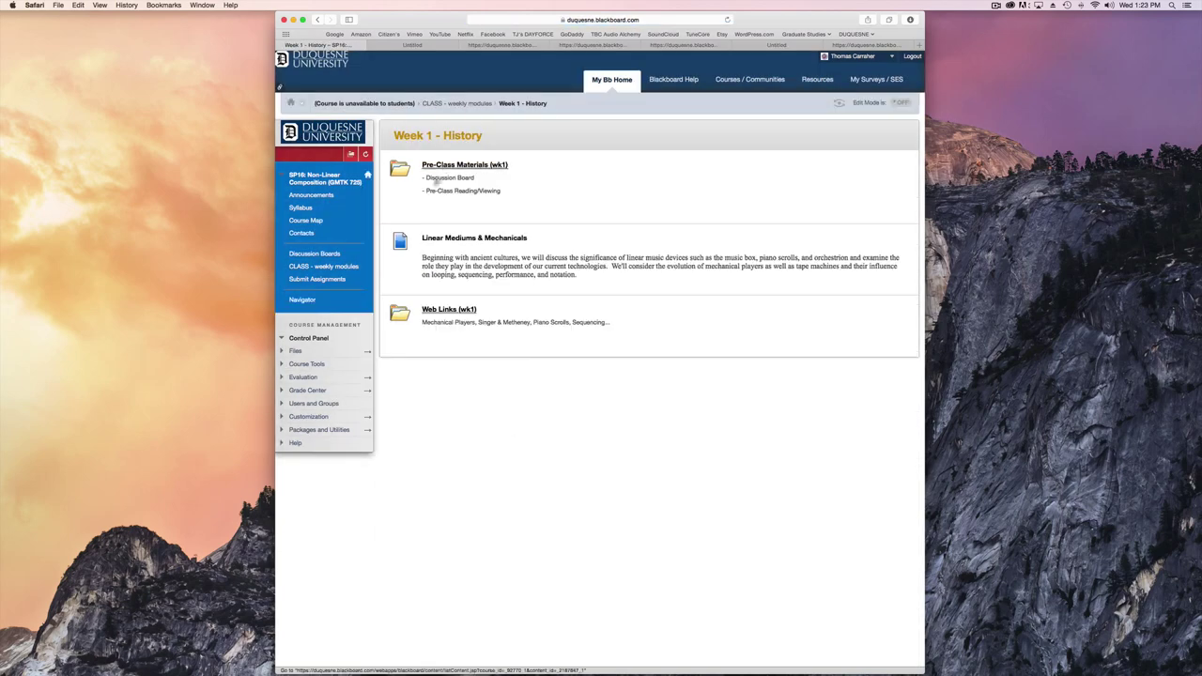
View the Syllabus page and open NLEC Course Map.pdf from the Course Map page
click(310, 221)
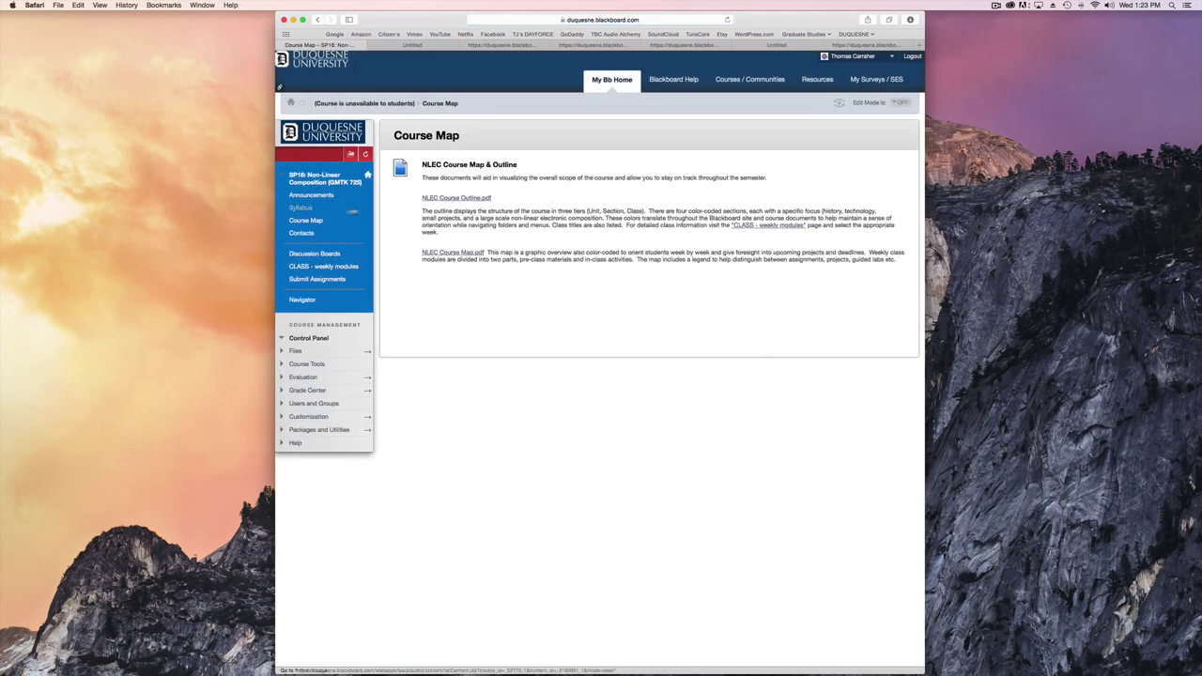
click(300, 208)
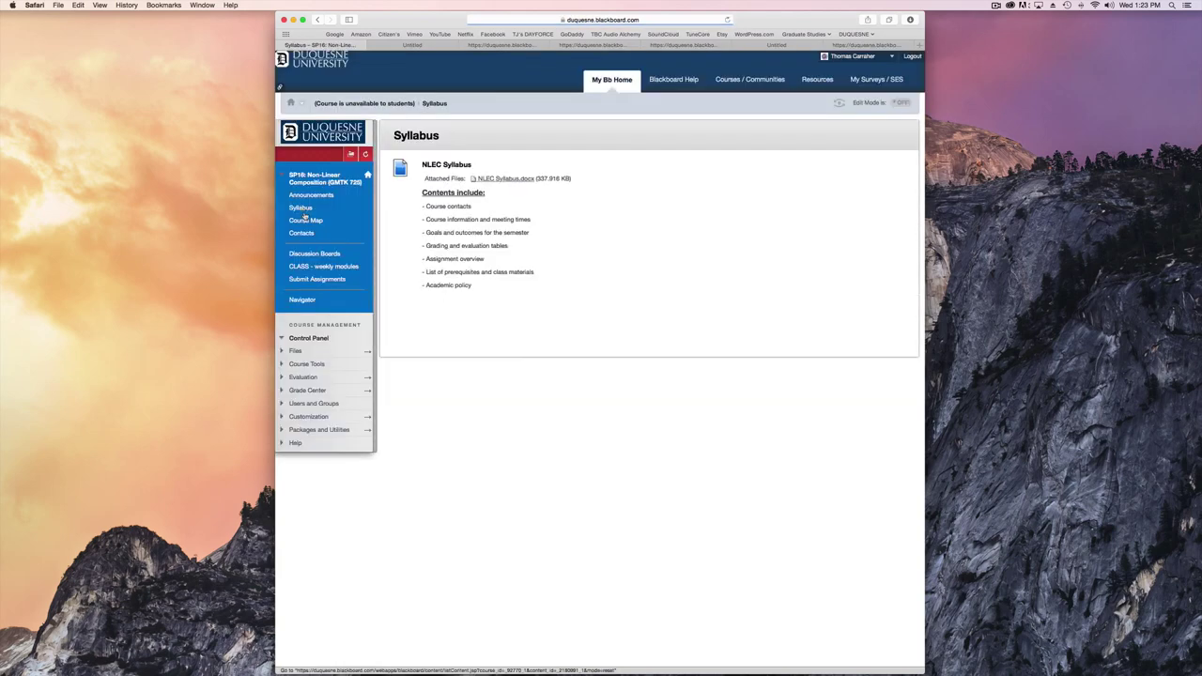
click(305, 220)
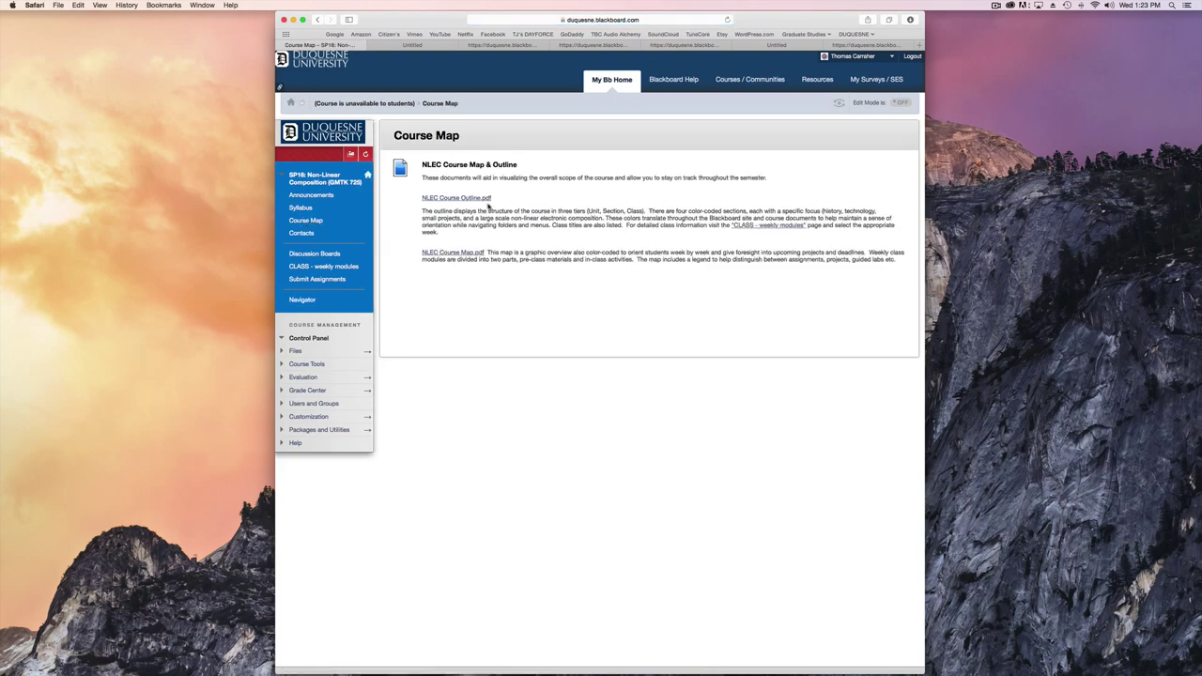
click(452, 252)
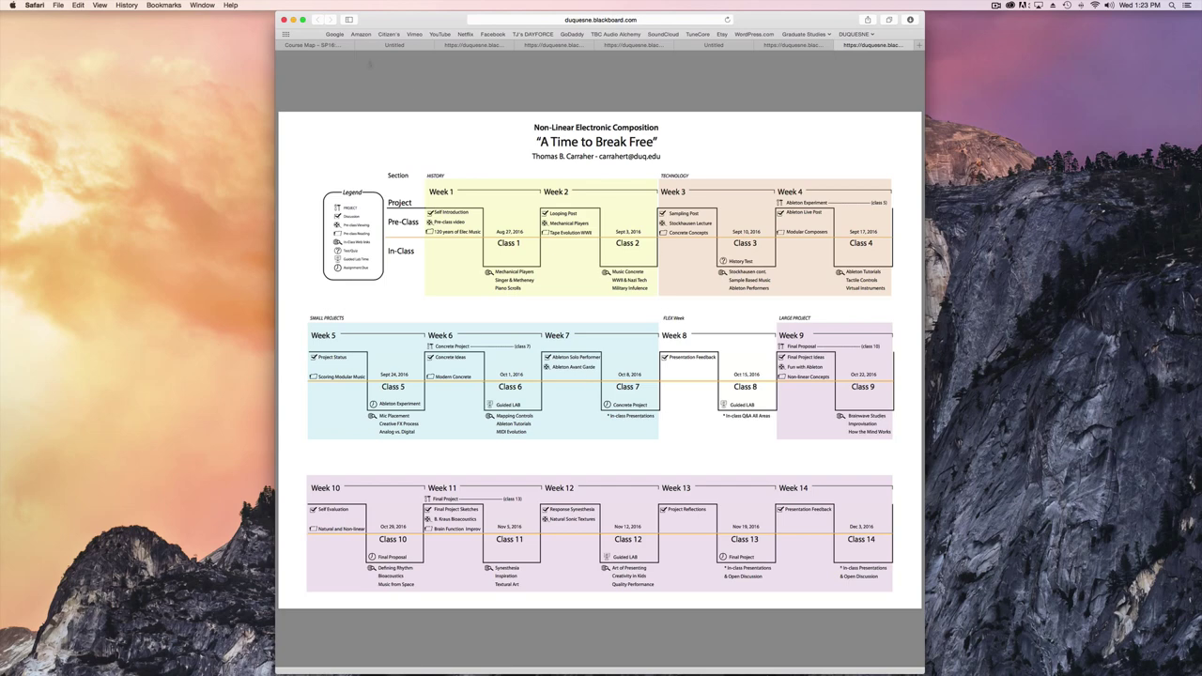
Return from the course map PDF to the course site and view the Announcements page
click(341, 45)
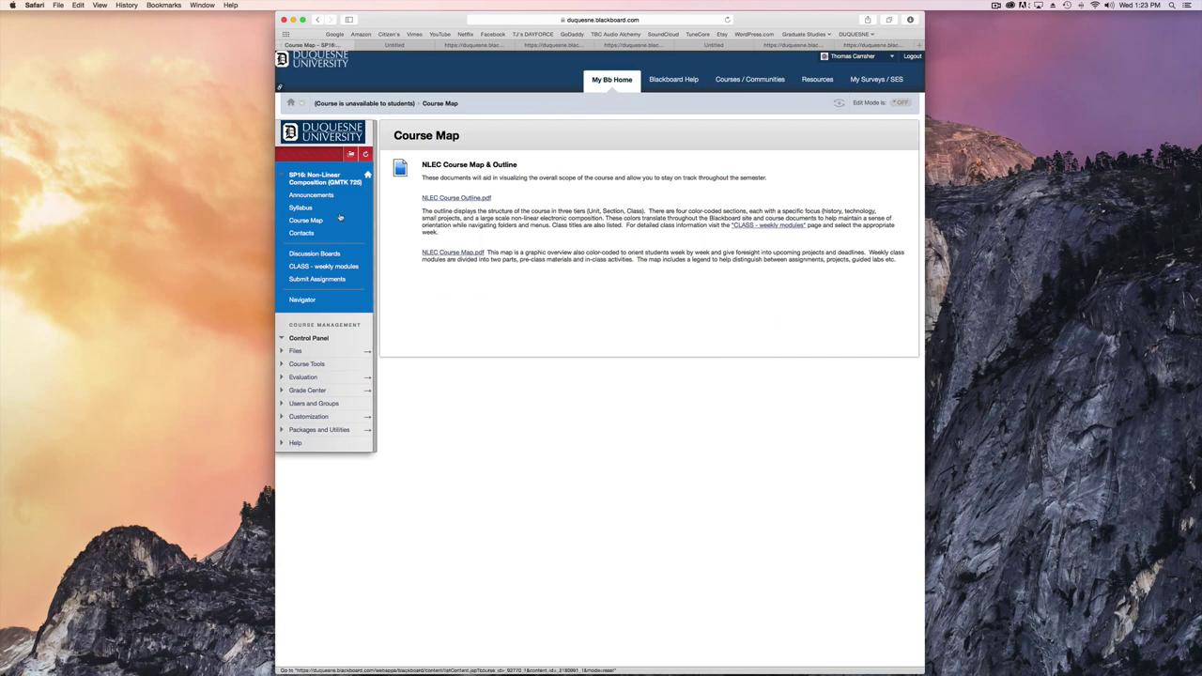
click(311, 195)
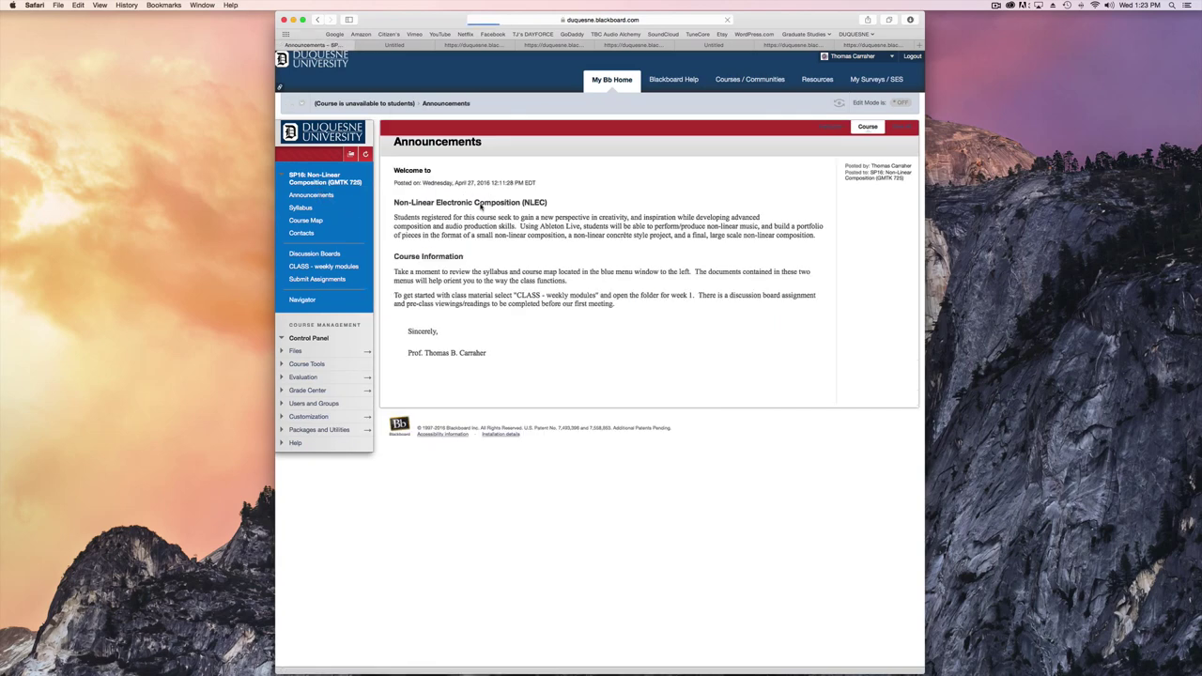